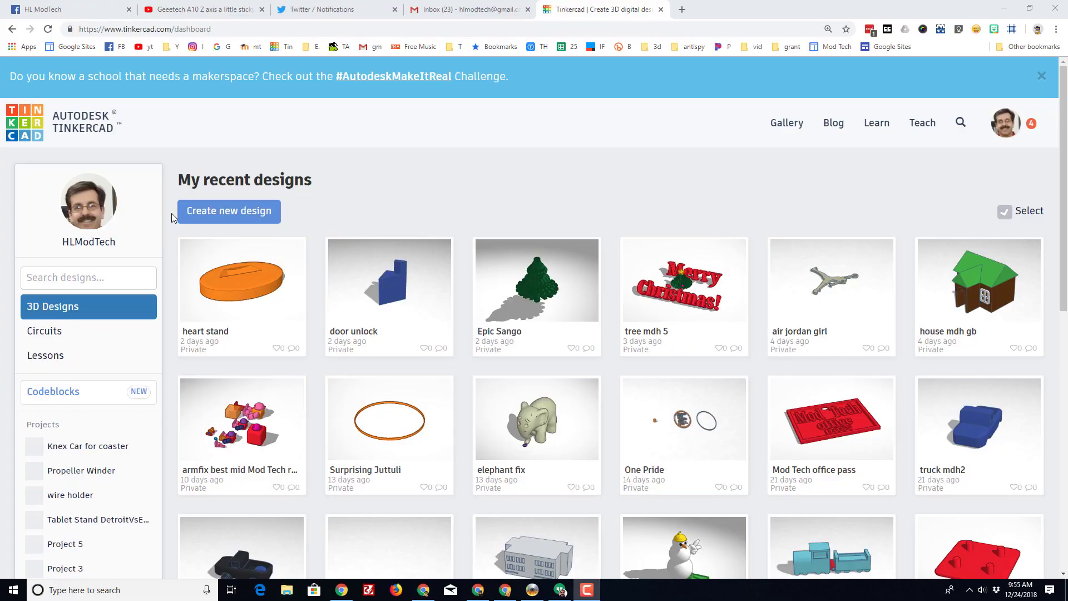
Step: Create a new blank design and rename it from 'Brilliant Krunk' to 'ornament'
{"action": "left_click", "coordinate": [244, 215]}
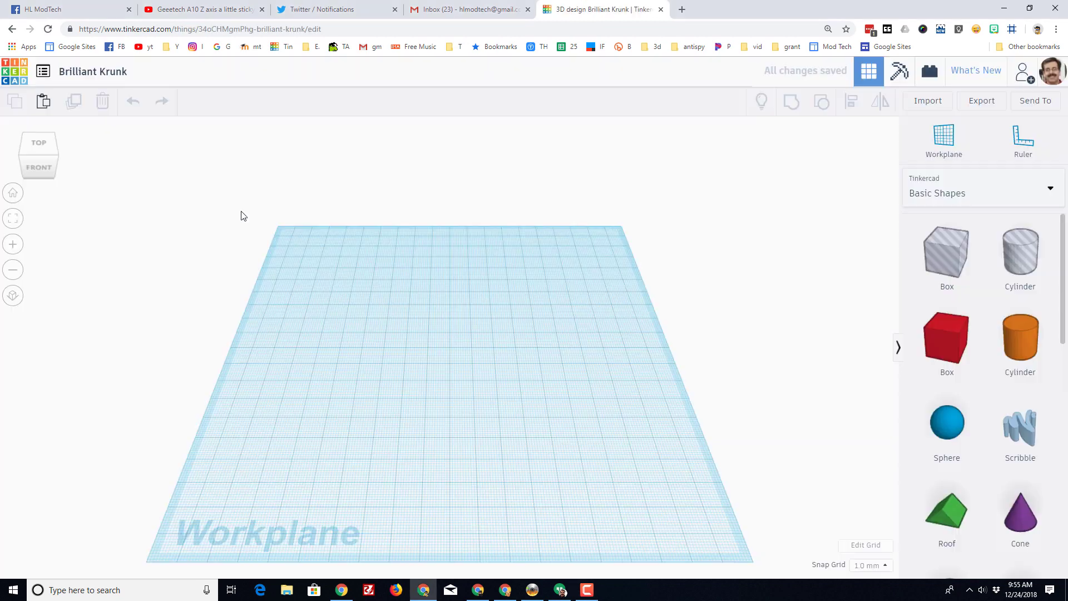
{"action": "left_click", "coordinate": [94, 72]}
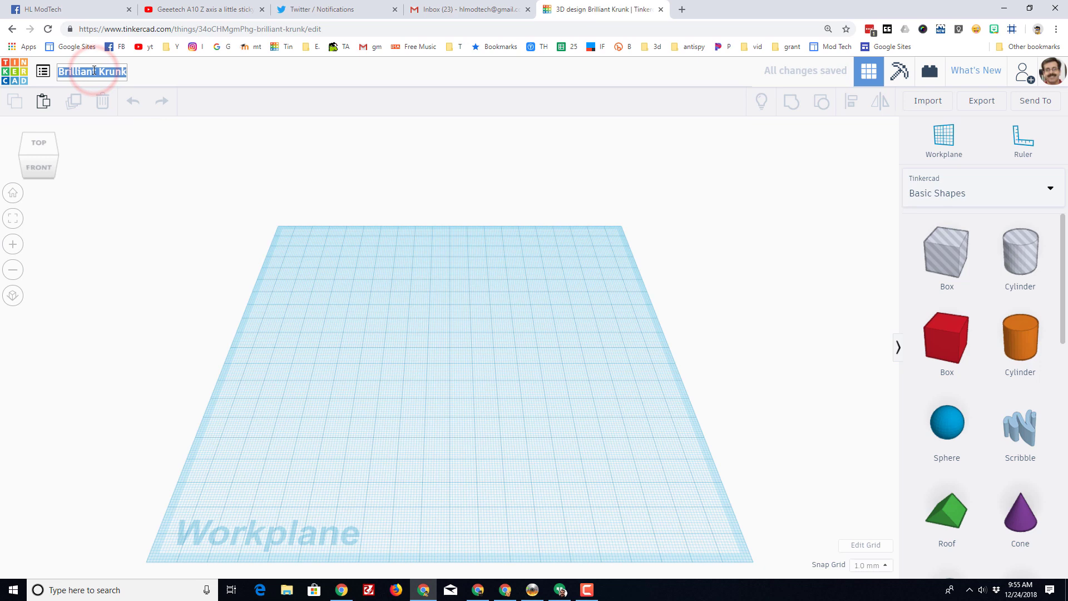
{"action": "type", "text": "orna"}
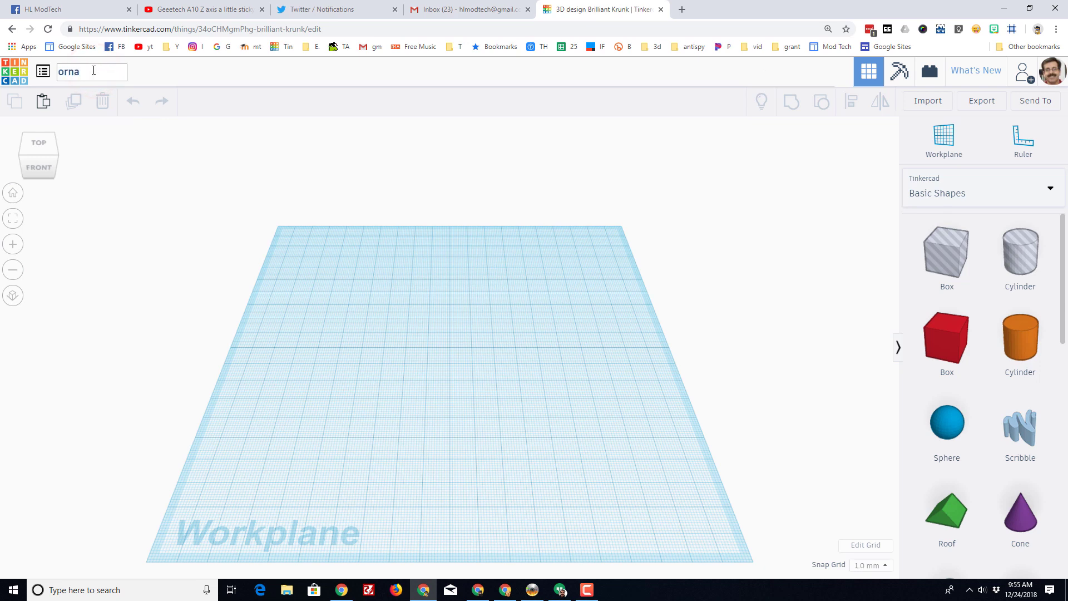
{"action": "type", "text": "ment"}
{"action": "key", "text": "Return"}
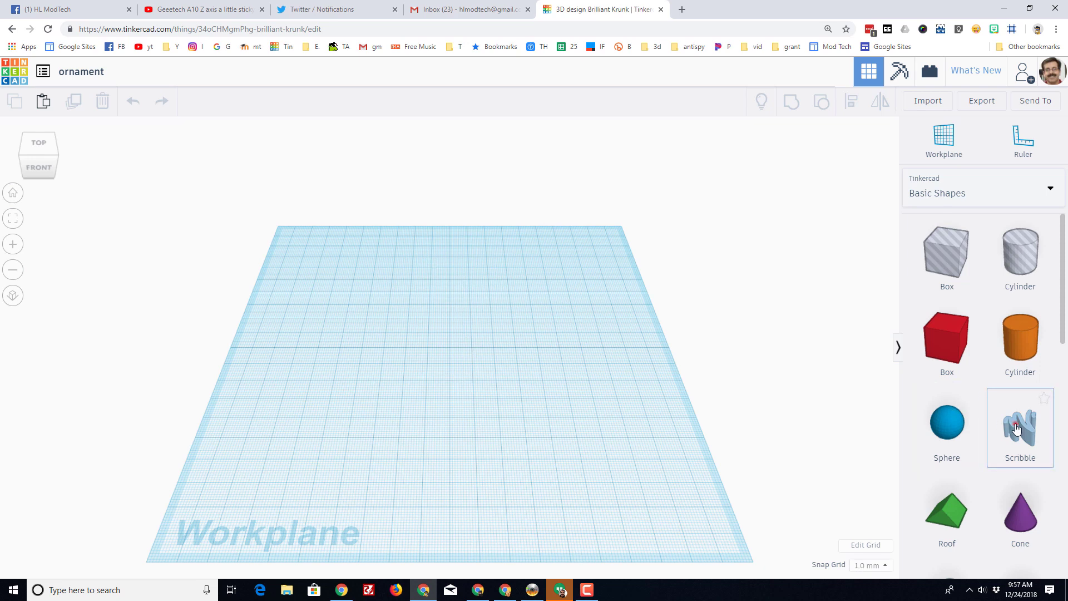
Step: Place a Scribble shape and draw one long S-shaped curved stroke for it
{"action": "mouse_move", "coordinate": [1019, 426]}
{"action": "left_mouse_down"}
{"action": "mouse_move", "coordinate": [425, 429]}
{"action": "mouse_move", "coordinate": [449, 373]}
{"action": "left_mouse_up"}
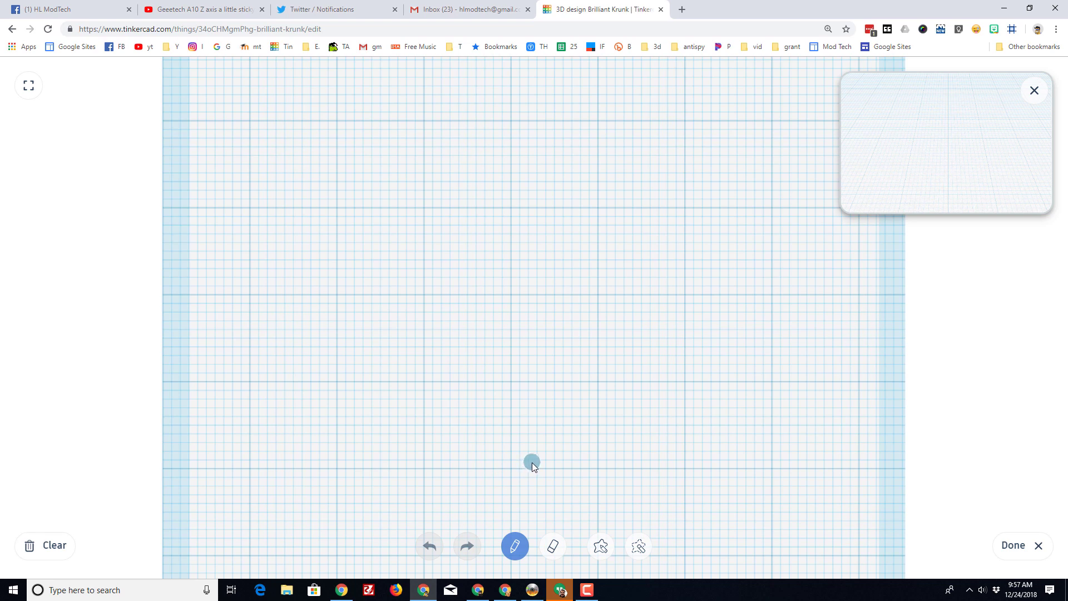
{"action": "left_click_drag", "start_coordinate": [532, 463], "coordinate": [537, 451]}
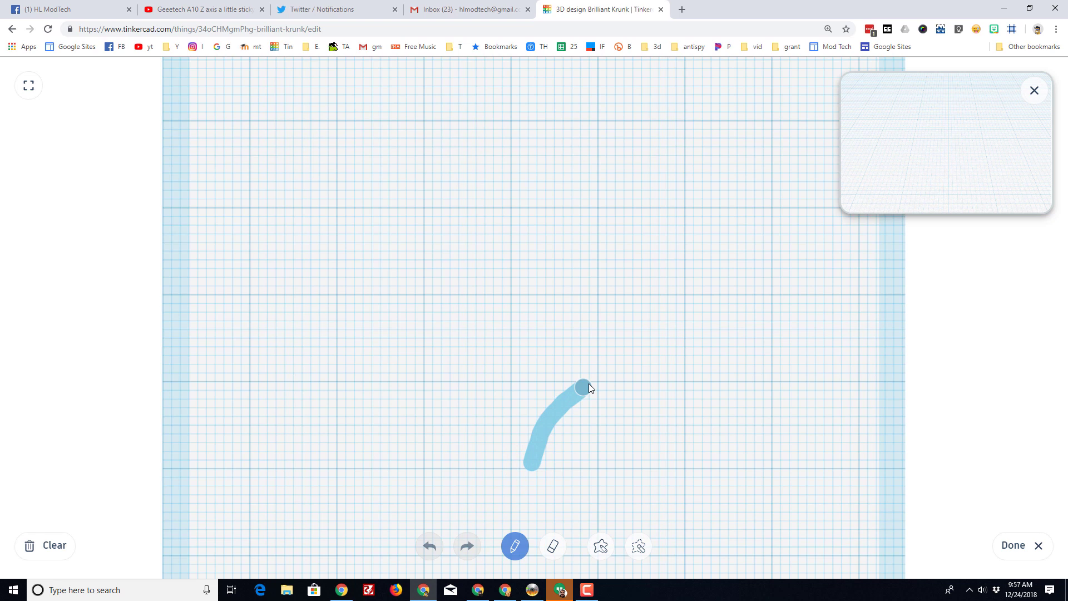
{"action": "mouse_move", "coordinate": [612, 354]}
{"action": "left_mouse_down"}
{"action": "mouse_move", "coordinate": [620, 310]}
{"action": "mouse_move", "coordinate": [609, 260]}
{"action": "mouse_move", "coordinate": [557, 229]}
{"action": "left_mouse_up"}
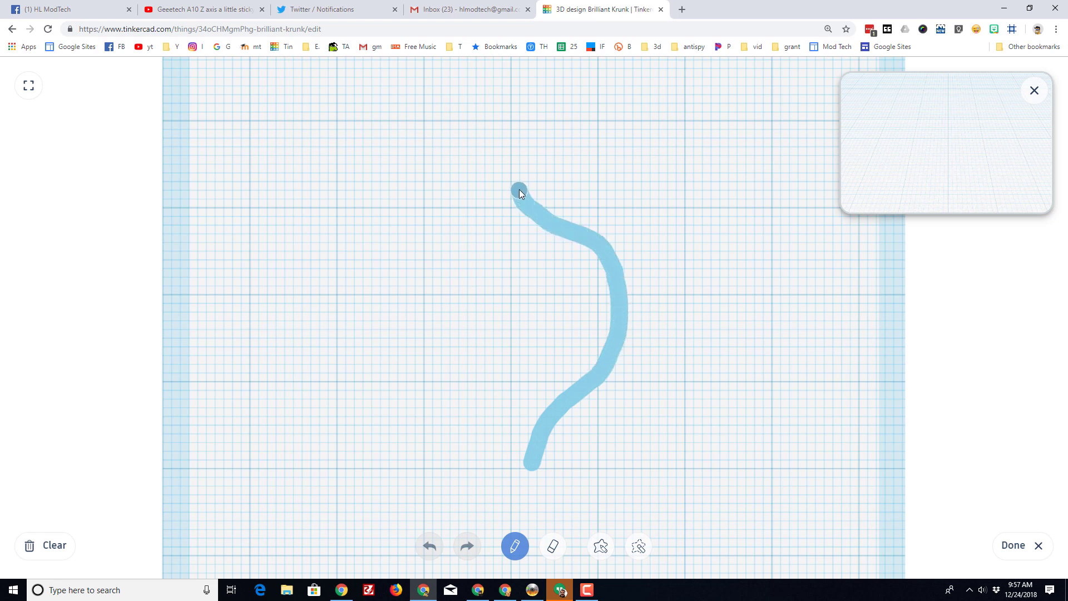
{"action": "left_click_drag", "start_coordinate": [518, 190], "coordinate": [518, 190]}
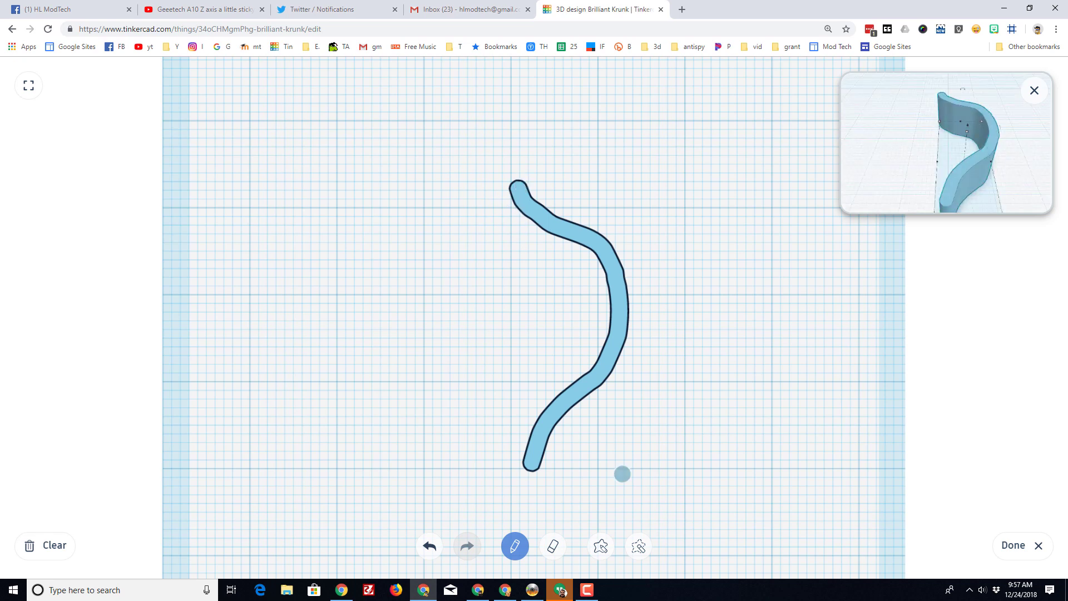
{"action": "left_click", "coordinate": [1013, 546]}
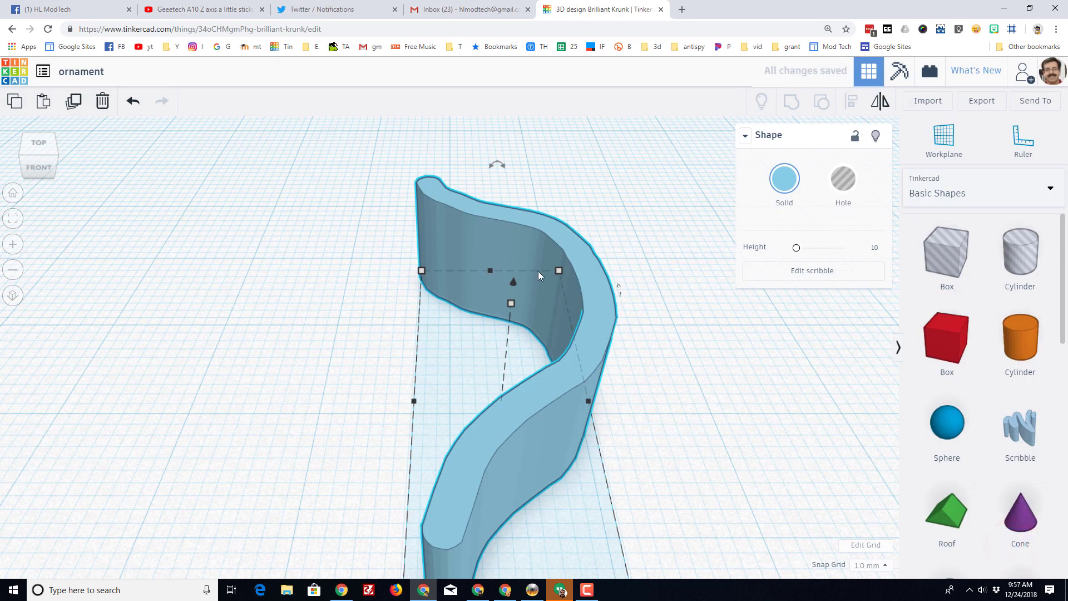
Step: Set the scribble strip's height to 1 mm
{"action": "right_click_drag", "start_coordinate": [621, 438], "coordinate": [486, 292]}
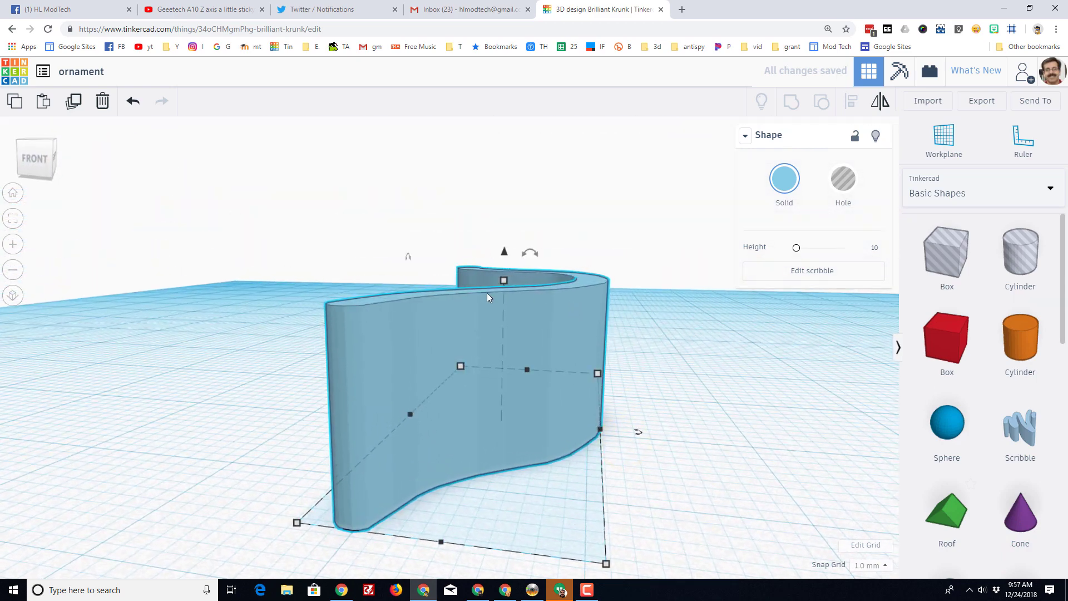
{"action": "left_click", "coordinate": [503, 281]}
{"action": "left_click", "coordinate": [582, 352]}
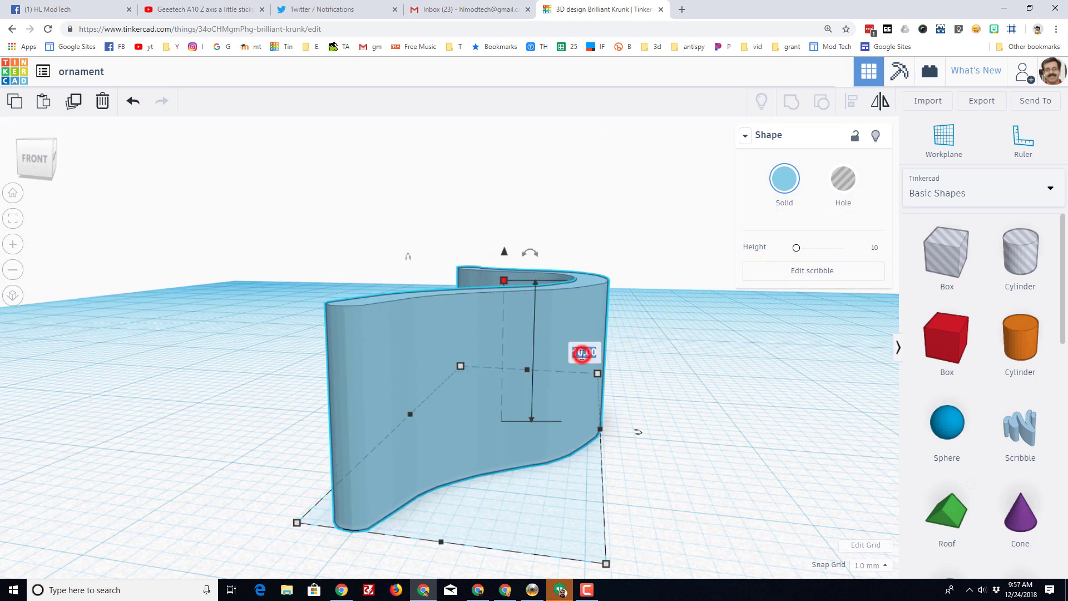
{"action": "type", "text": "1"}
{"action": "key", "text": "Return"}
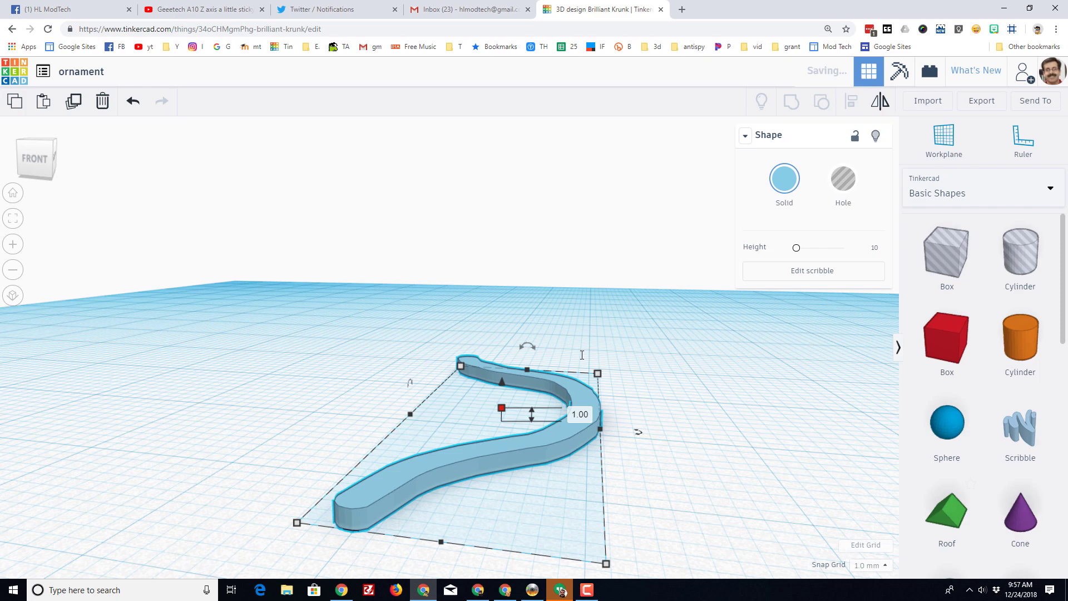
Step: Colour the flattened strip green
{"action": "right_click_drag", "start_coordinate": [341, 294], "coordinate": [352, 368]}
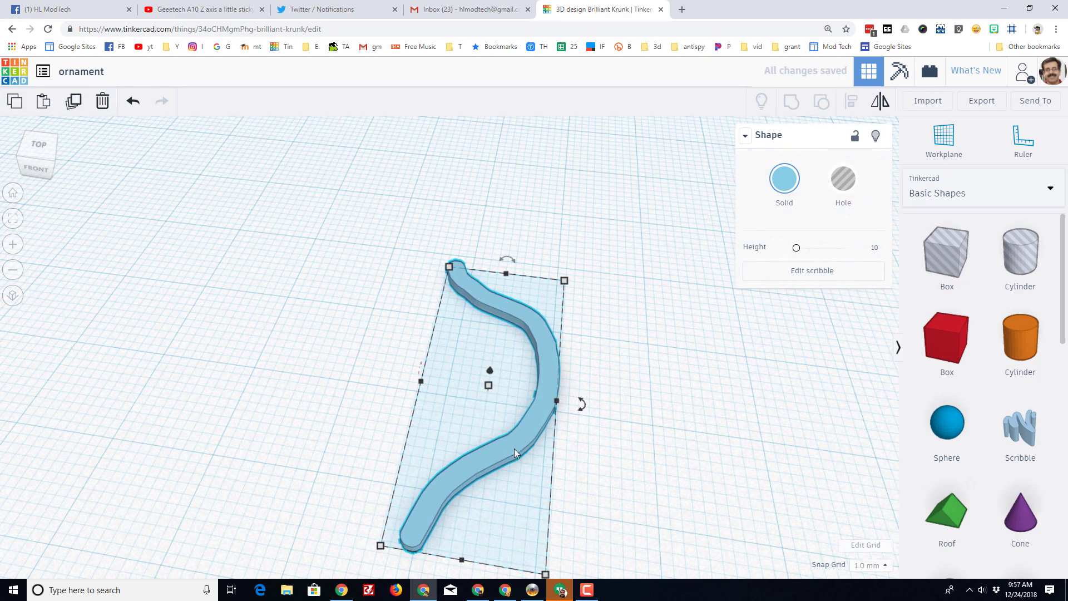
{"action": "mouse_move", "coordinate": [419, 382]}
{"action": "right_mouse_down"}
{"action": "mouse_move", "coordinate": [369, 394]}
{"action": "mouse_move", "coordinate": [417, 378]}
{"action": "right_mouse_up"}
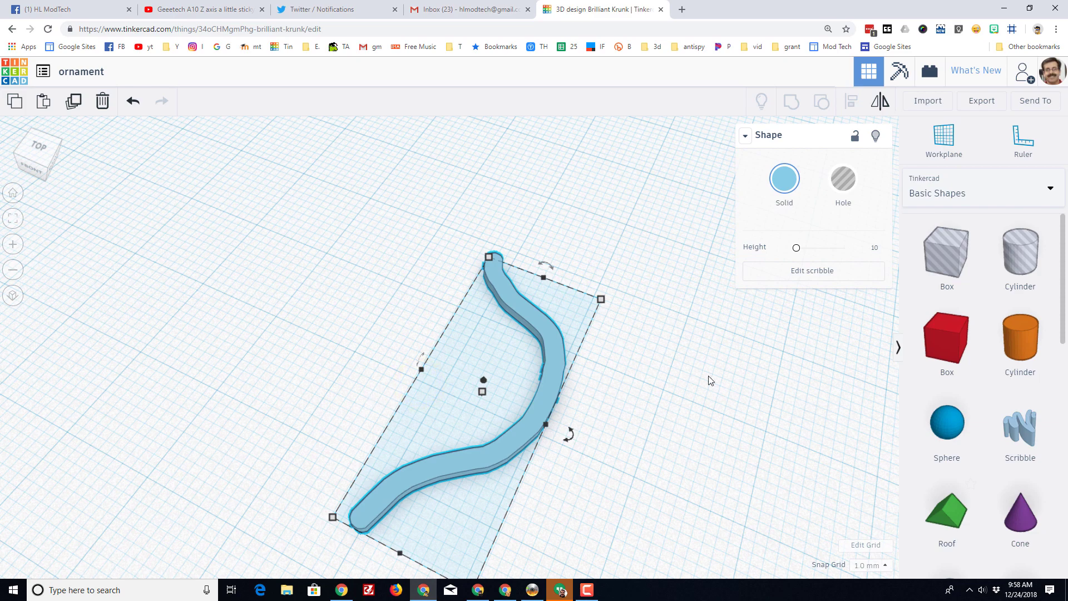
{"action": "left_click", "coordinate": [782, 195]}
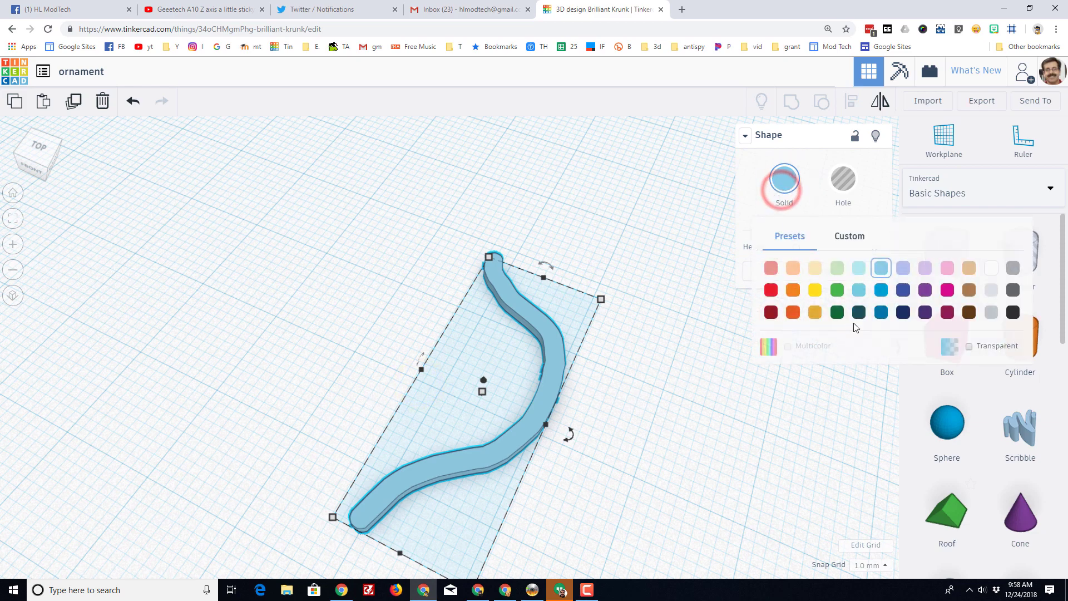
{"action": "left_click", "coordinate": [833, 291]}
{"action": "mouse_move", "coordinate": [566, 465]}
{"action": "right_mouse_down"}
{"action": "mouse_move", "coordinate": [624, 426]}
{"action": "mouse_move", "coordinate": [555, 392]}
{"action": "mouse_move", "coordinate": [566, 418]}
{"action": "mouse_move", "coordinate": [533, 416]}
{"action": "mouse_move", "coordinate": [518, 325]}
{"action": "right_mouse_up"}
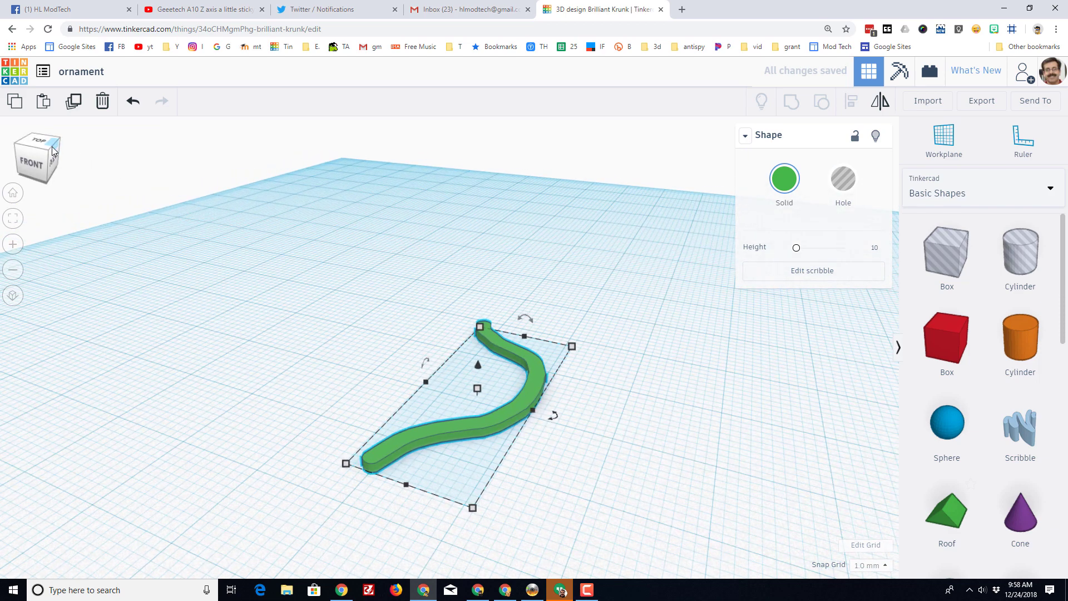
Step: Rotate the green strip 90° upright, drop it onto the workplane, and view from the top
{"action": "left_click_drag", "start_coordinate": [38, 161], "coordinate": [39, 153]}
{"action": "mouse_move", "coordinate": [424, 364]}
{"action": "left_mouse_down"}
{"action": "mouse_move", "coordinate": [422, 398]}
{"action": "mouse_move", "coordinate": [416, 388]}
{"action": "left_mouse_up"}
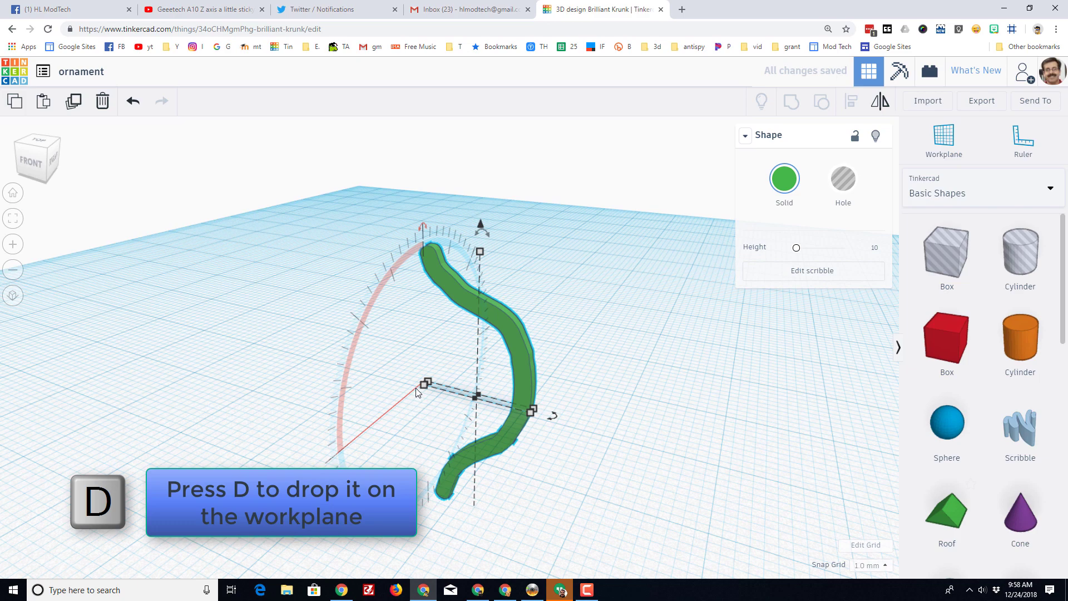
{"action": "key", "text": "d"}
{"action": "scroll", "coordinate": [306, 289], "scroll_direction": "down", "scroll_amount": 3}
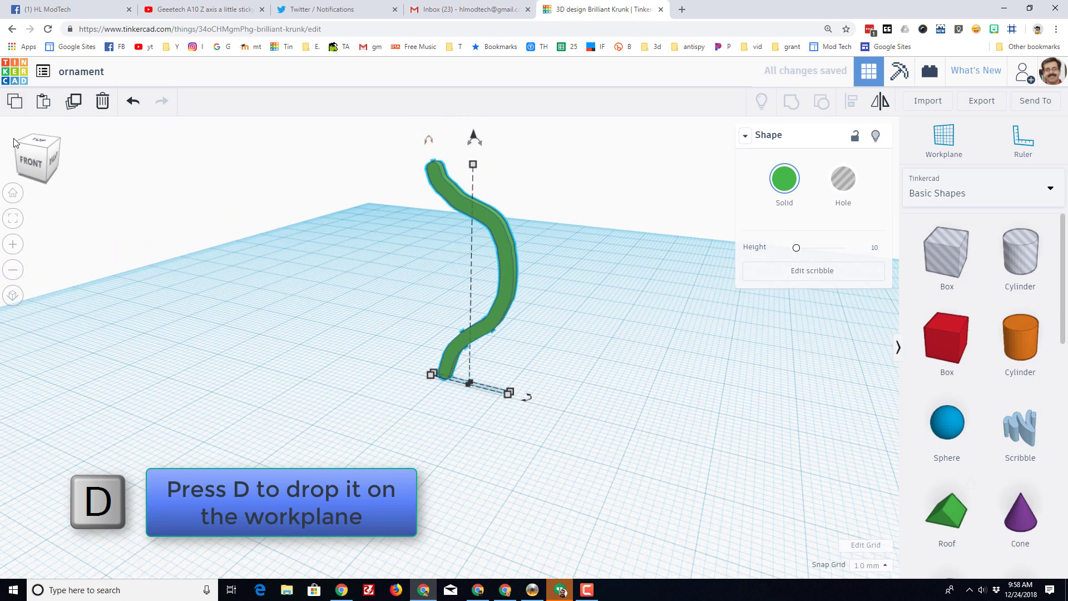
{"action": "left_click", "coordinate": [41, 140]}
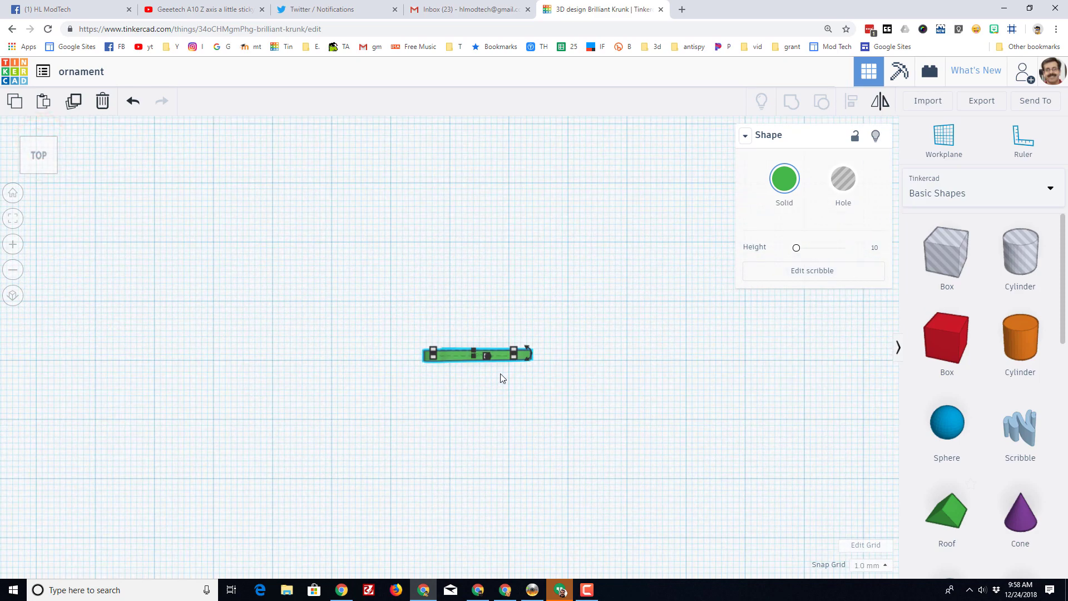
Step: Rotate the strip copy about 20° and nudge it beside the original's end
{"action": "left_click", "coordinate": [539, 375]}
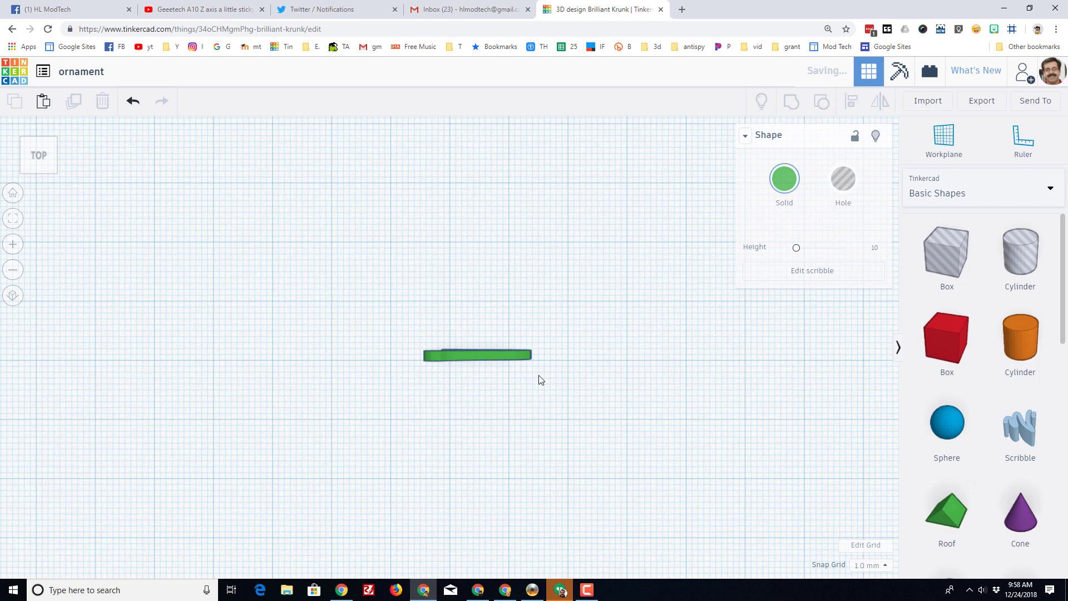
{"action": "left_click", "coordinate": [515, 361]}
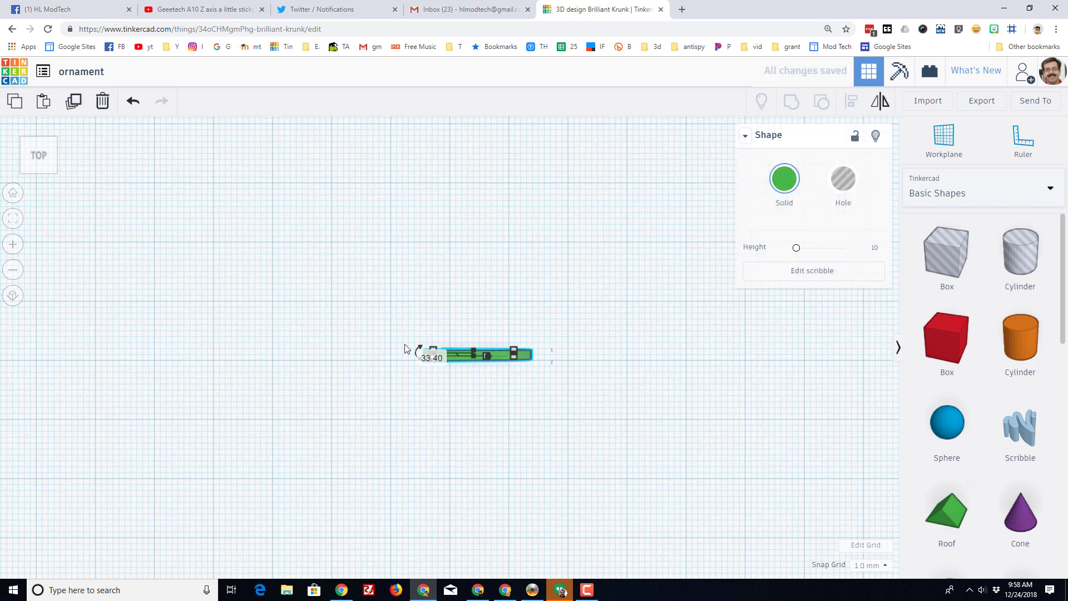
{"action": "left_click_drag", "start_coordinate": [419, 352], "coordinate": [415, 334]}
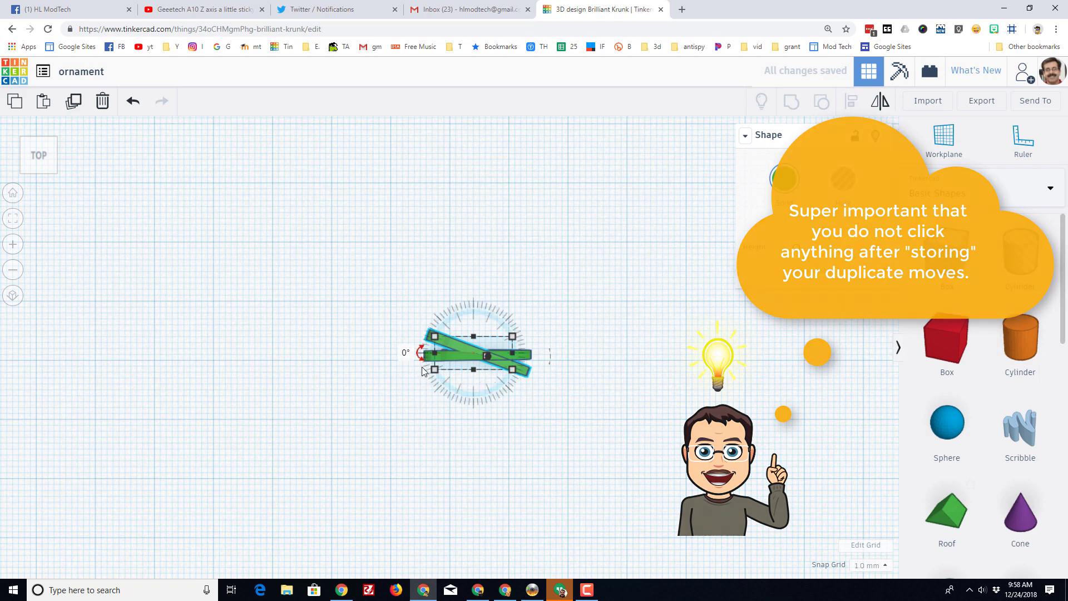
{"action": "key", "text": "Down"}
{"action": "key", "text": "Down"}
{"action": "key", "text": "Down"}
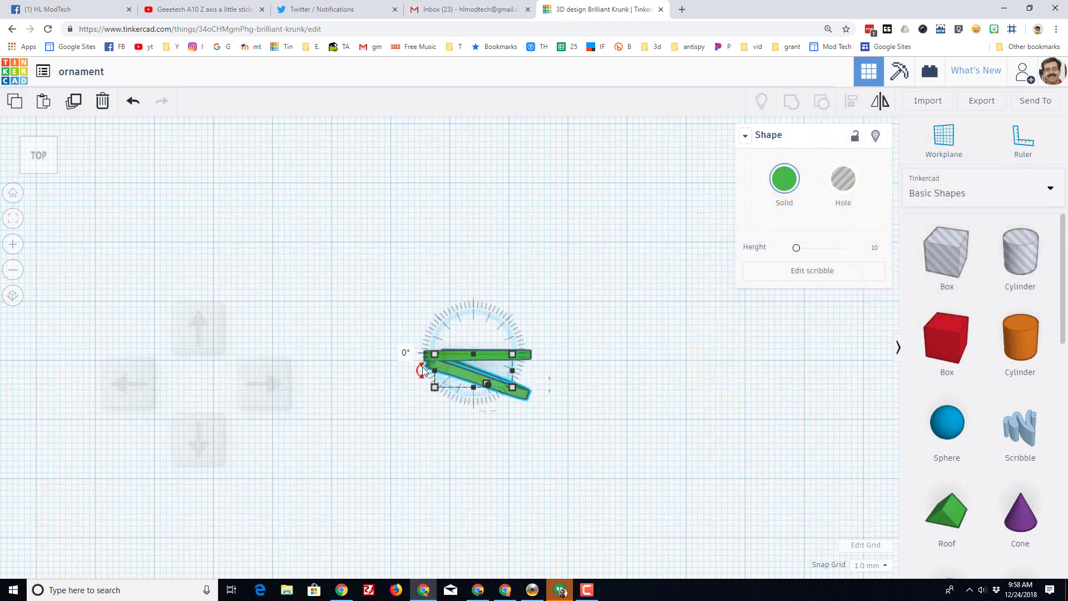
{"action": "key", "text": "Up"}
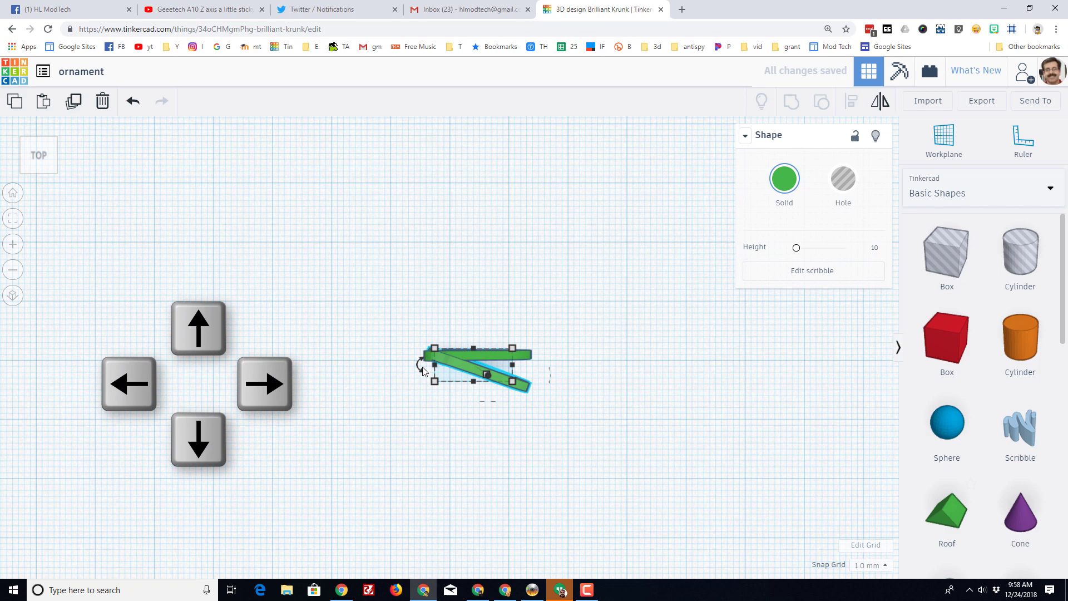
Step: Set the snap grid to 0.1 mm and nudge the tilted strip down slightly
{"action": "left_click", "coordinate": [886, 566]}
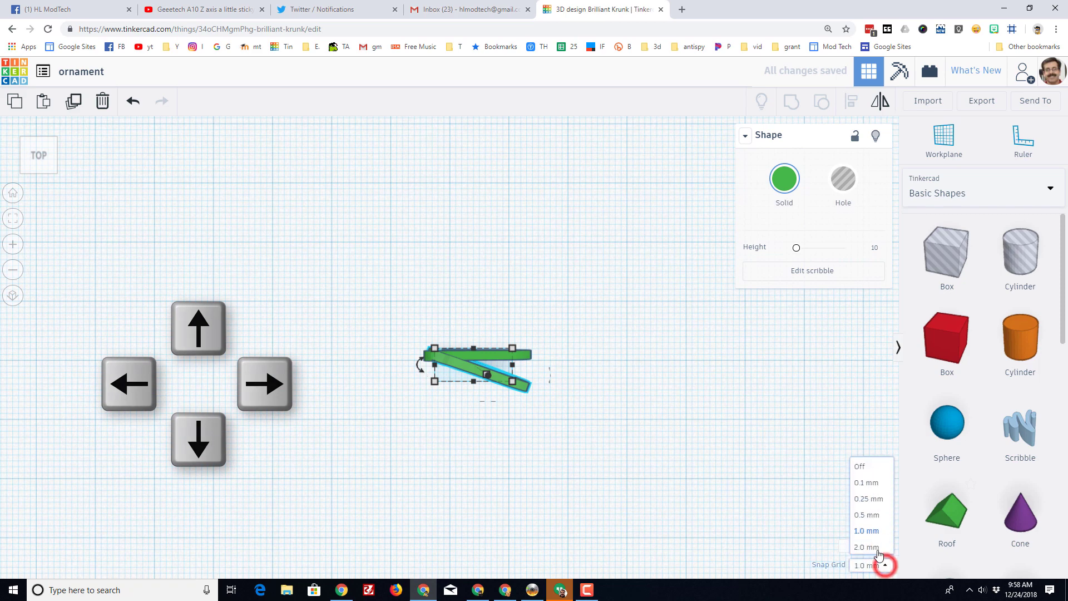
{"action": "left_click", "coordinate": [868, 473]}
{"action": "key", "text": "Down"}
{"action": "key", "text": "Down"}
{"action": "key", "text": "Down"}
{"action": "key", "text": "Down"}
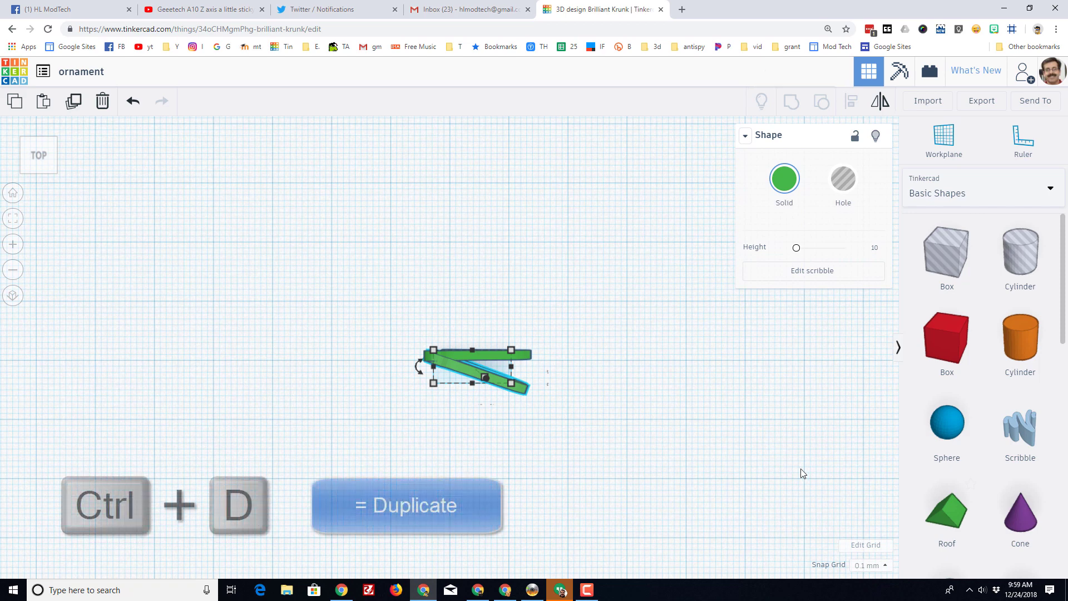
Step: Repeat the rotated duplicate four more times to fan strips all the way round
{"action": "key", "text": "ctrl+d"}
{"action": "key", "text": "ctrl+d"}
{"action": "key", "text": "ctrl+d"}
{"action": "key", "text": "ctrl+d"}
{"action": "key", "text": "ctrl+d"}
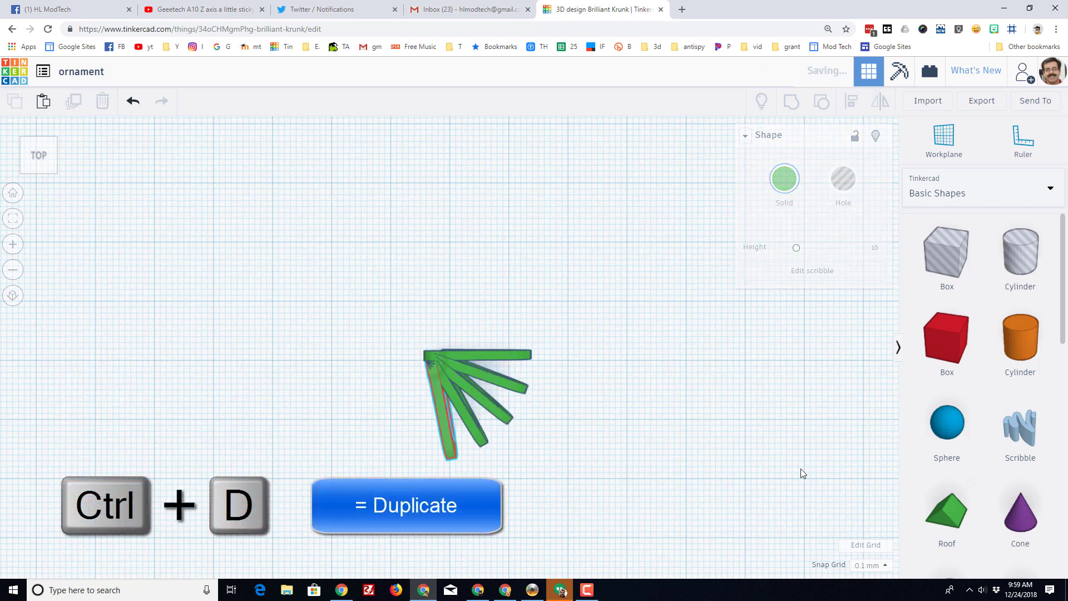
{"action": "key", "text": "ctrl+d"}
{"action": "key", "text": "ctrl+d"}
{"action": "key", "text": "ctrl+d"}
{"action": "key", "text": "ctrl+d"}
{"action": "key", "text": "ctrl+d"}
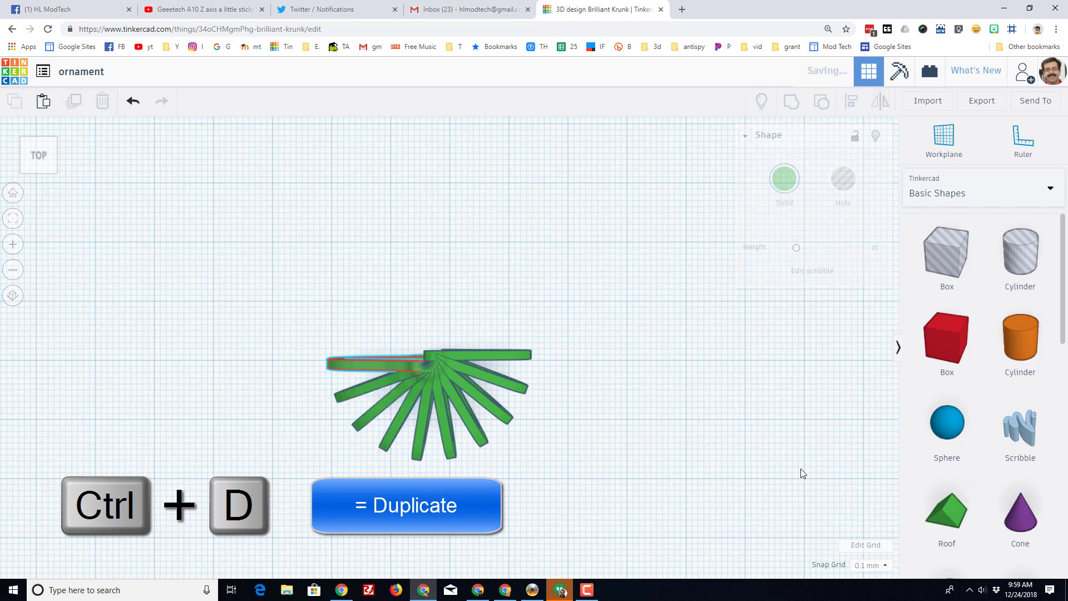
{"action": "key", "text": "ctrl+d"}
{"action": "key", "text": "ctrl+d"}
{"action": "key", "text": "ctrl+d"}
{"action": "key", "text": "ctrl+d"}
{"action": "key", "text": "ctrl+d"}
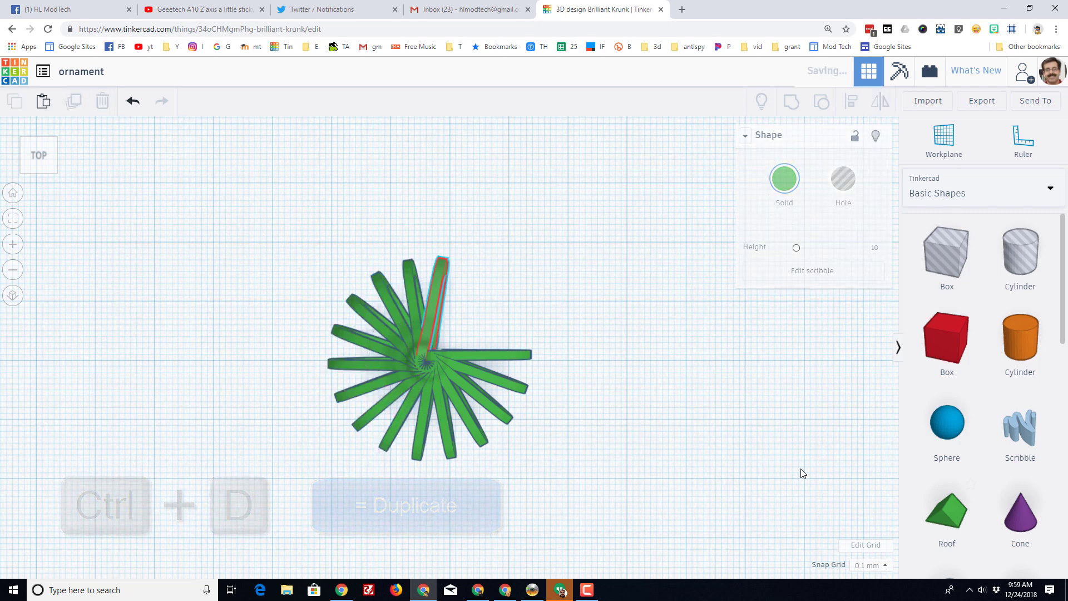
{"action": "key", "text": "ctrl+d"}
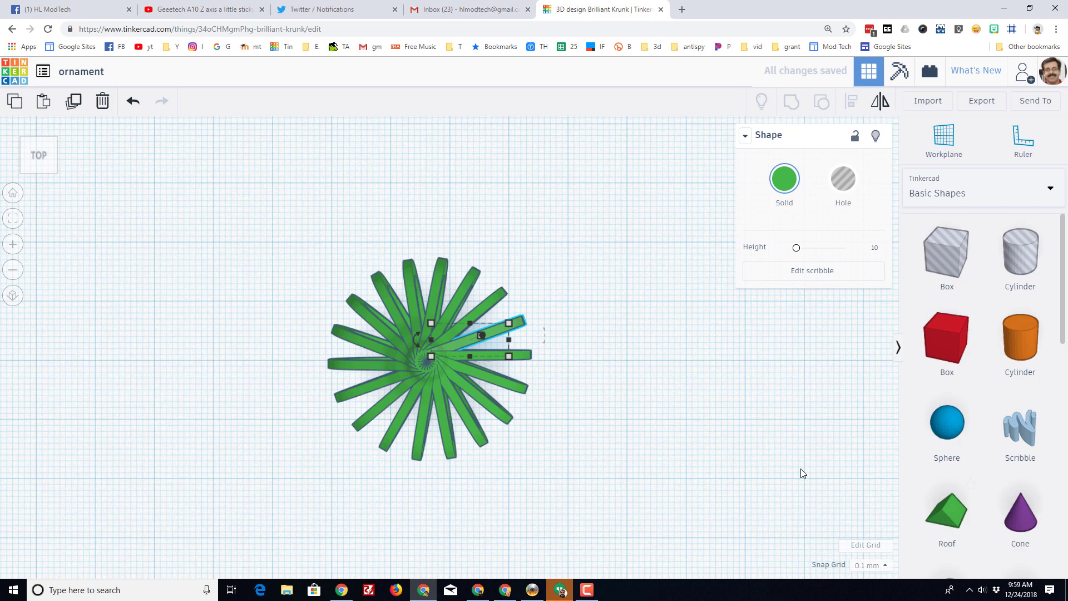
{"action": "left_click", "coordinate": [58, 171]}
{"action": "right_click_drag", "start_coordinate": [298, 410], "coordinate": [386, 420]}
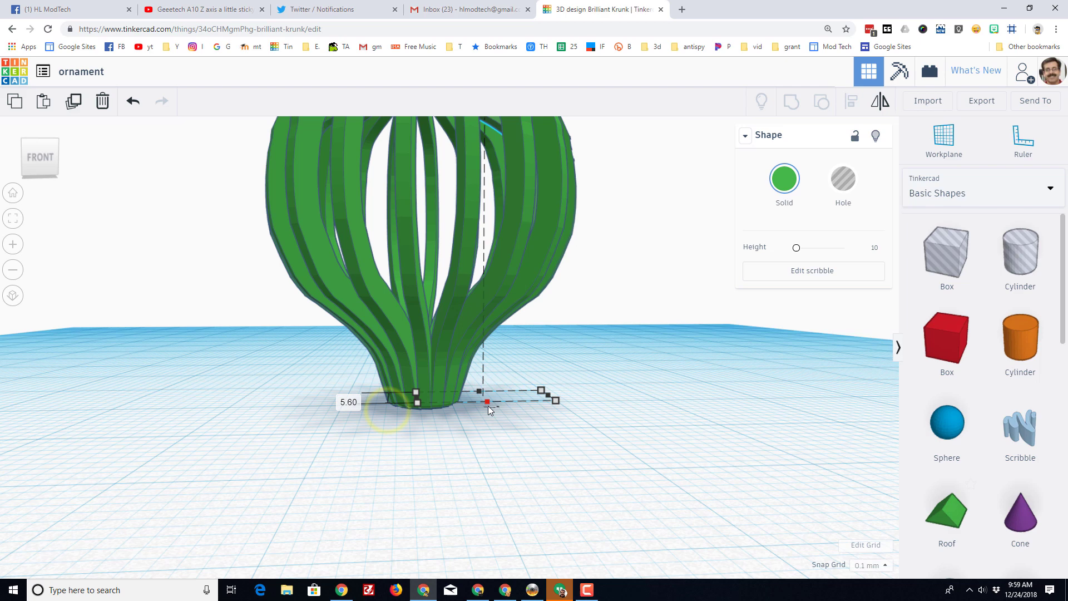
Step: Add a 1 mm tall box hole and slide it under the ornament's base
{"action": "left_click_drag", "start_coordinate": [941, 272], "coordinate": [629, 402]}
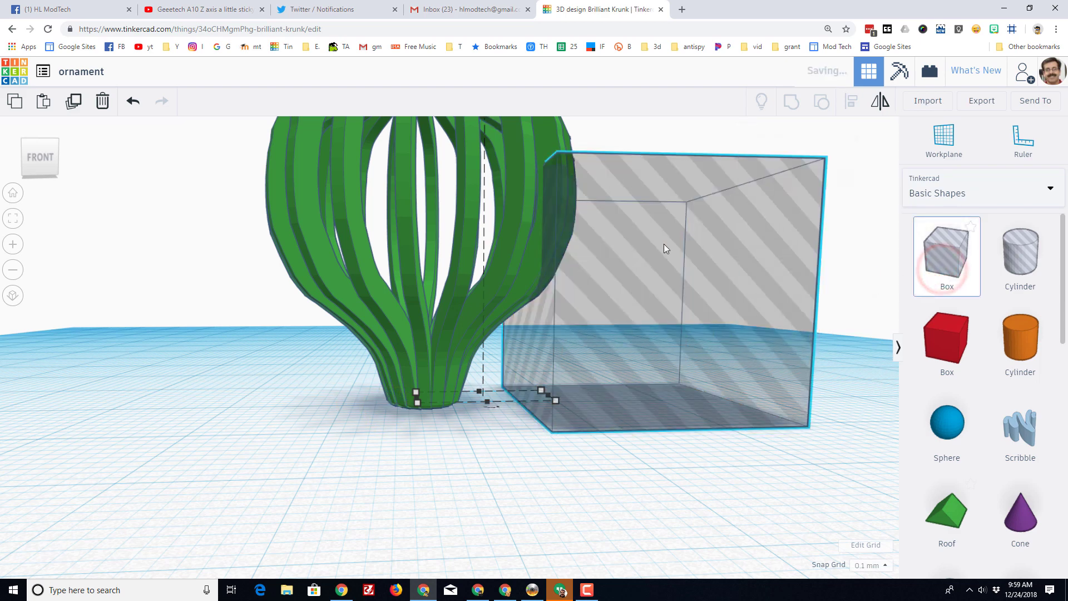
{"action": "left_click", "coordinate": [636, 183]}
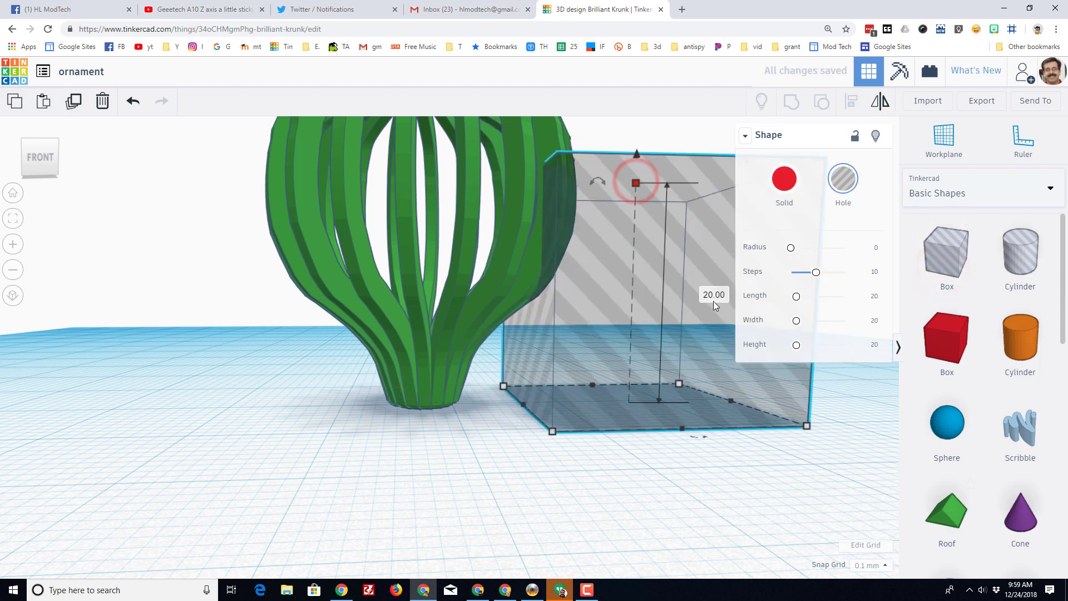
{"action": "type", "text": "1"}
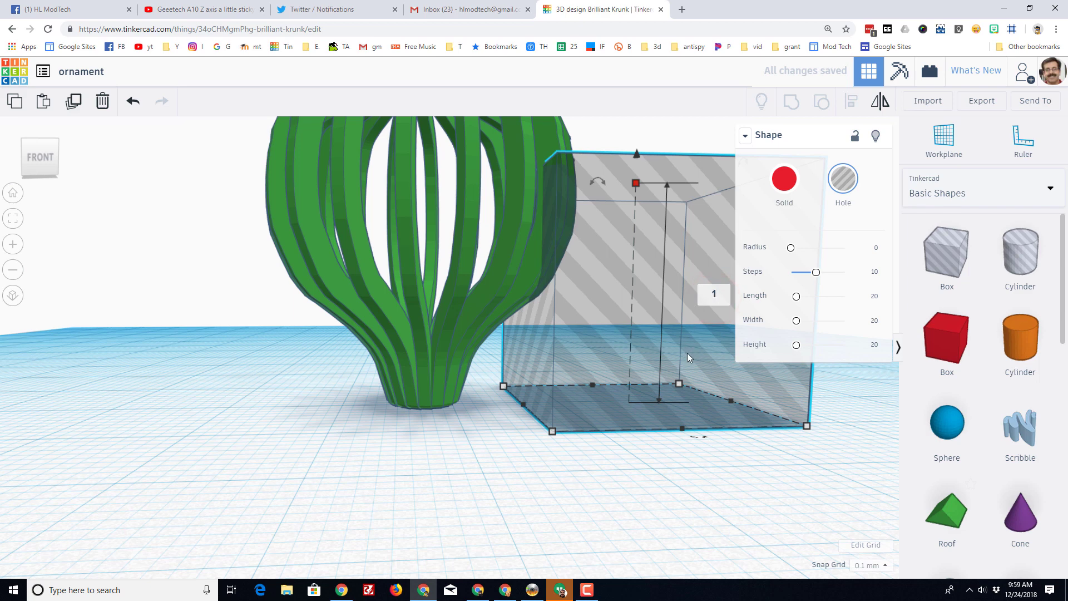
{"action": "key", "text": "Return"}
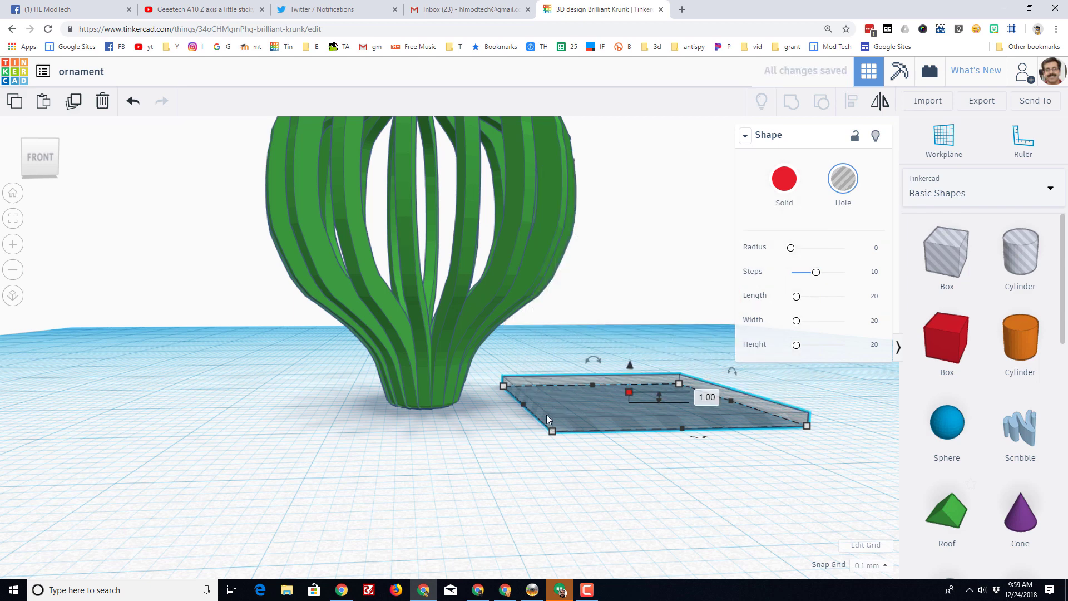
{"action": "left_click_drag", "start_coordinate": [580, 415], "coordinate": [346, 422]}
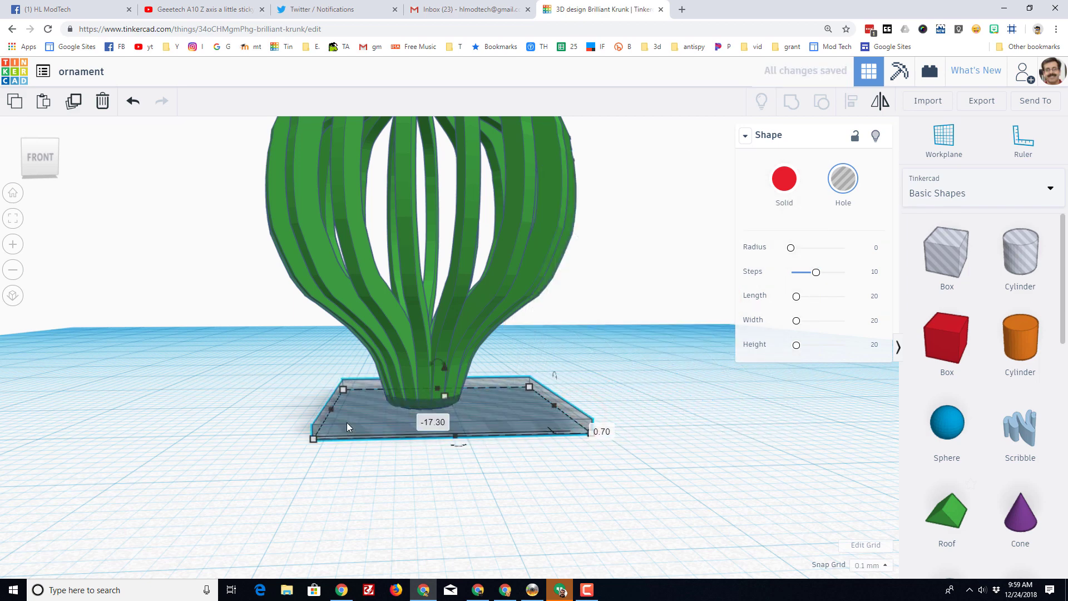
Step: Group all strips and the hole into one object and drop it onto the workplane
{"action": "scroll", "coordinate": [277, 415], "scroll_direction": "down", "scroll_amount": 2}
{"action": "left_click_drag", "start_coordinate": [225, 201], "coordinate": [637, 455]}
{"action": "left_click", "coordinate": [791, 101]}
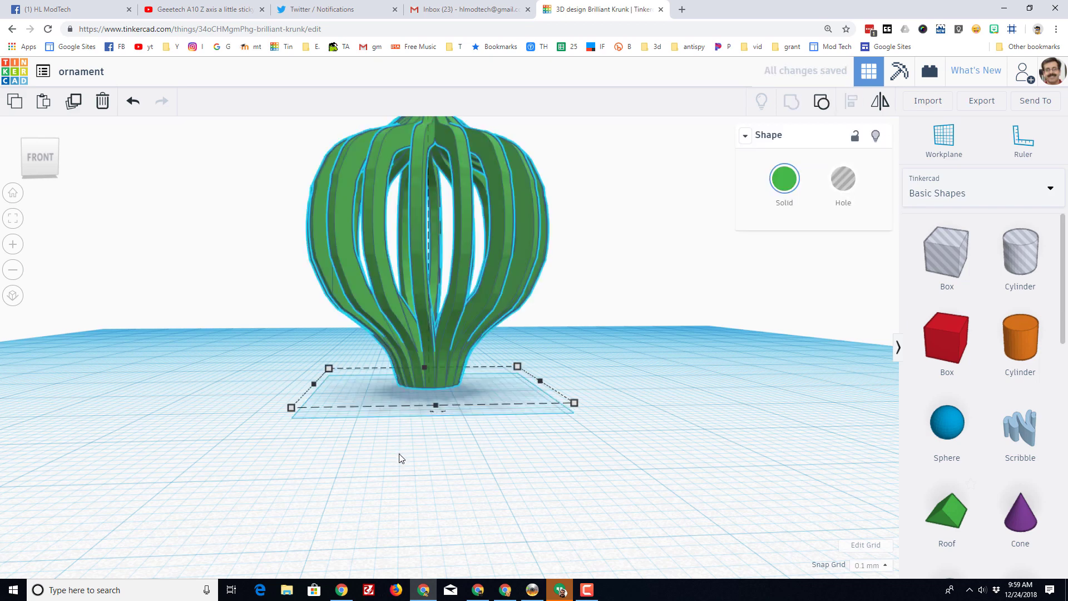
{"action": "key", "text": "d"}
{"action": "right_click_drag", "start_coordinate": [359, 445], "coordinate": [418, 167]}
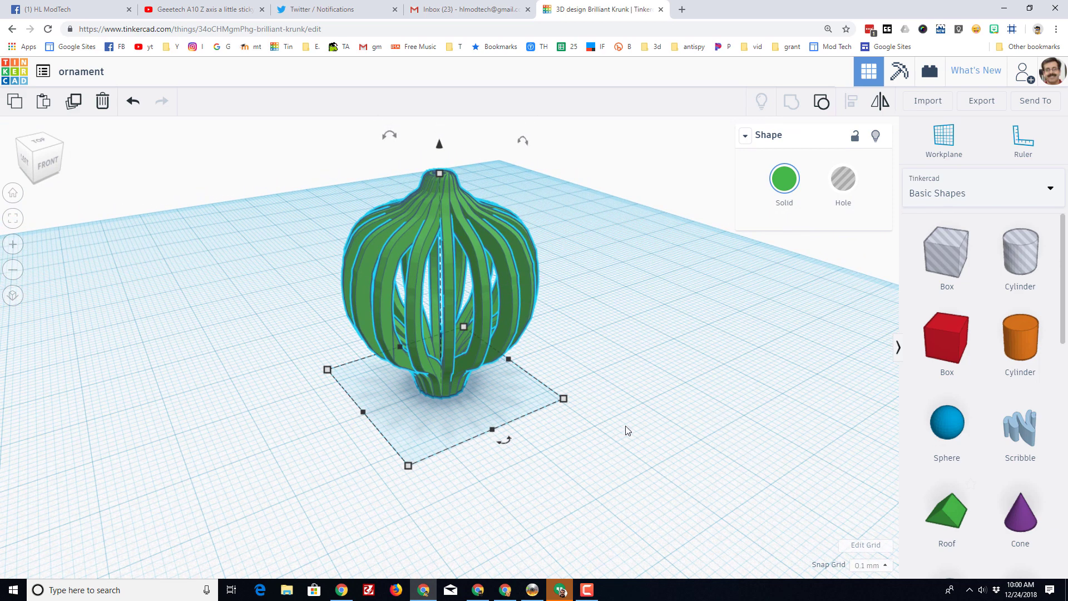
Step: Add a torus, scale it evenly to about 6.30, and turn it 90° onto its edge
{"action": "scroll", "coordinate": [982, 479], "scroll_direction": "down", "scroll_amount": 10}
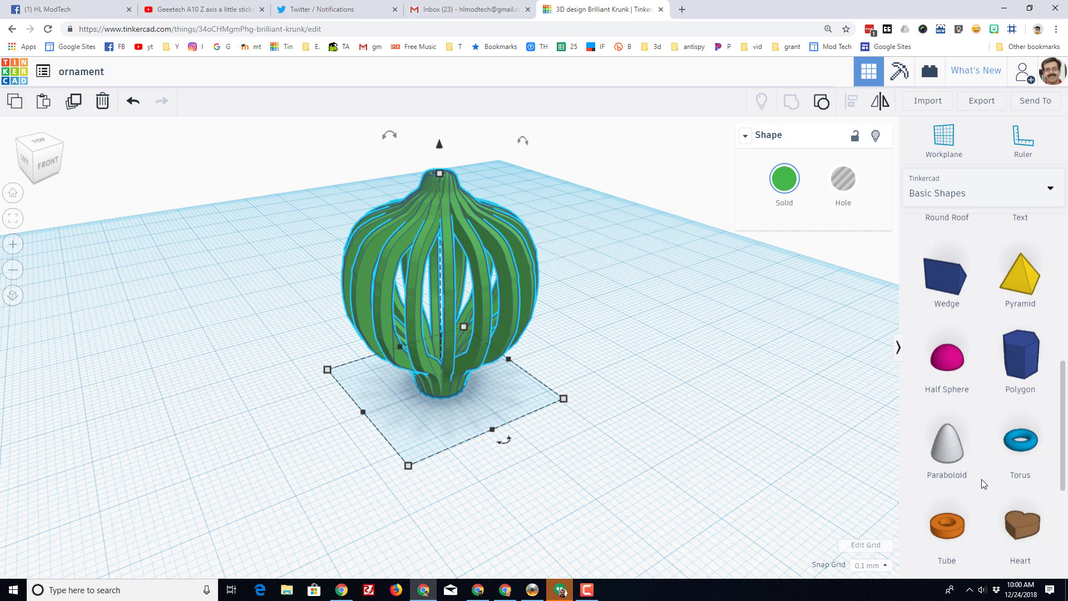
{"action": "left_click_drag", "start_coordinate": [1020, 304], "coordinate": [625, 453]}
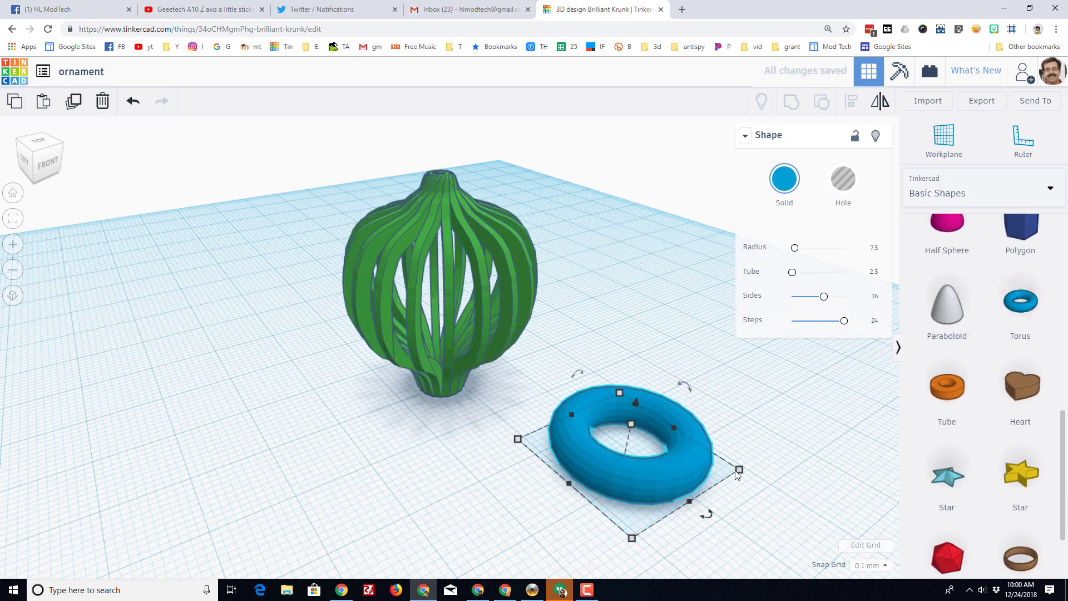
{"action": "left_click_drag", "start_coordinate": [740, 474], "coordinate": [615, 445]}
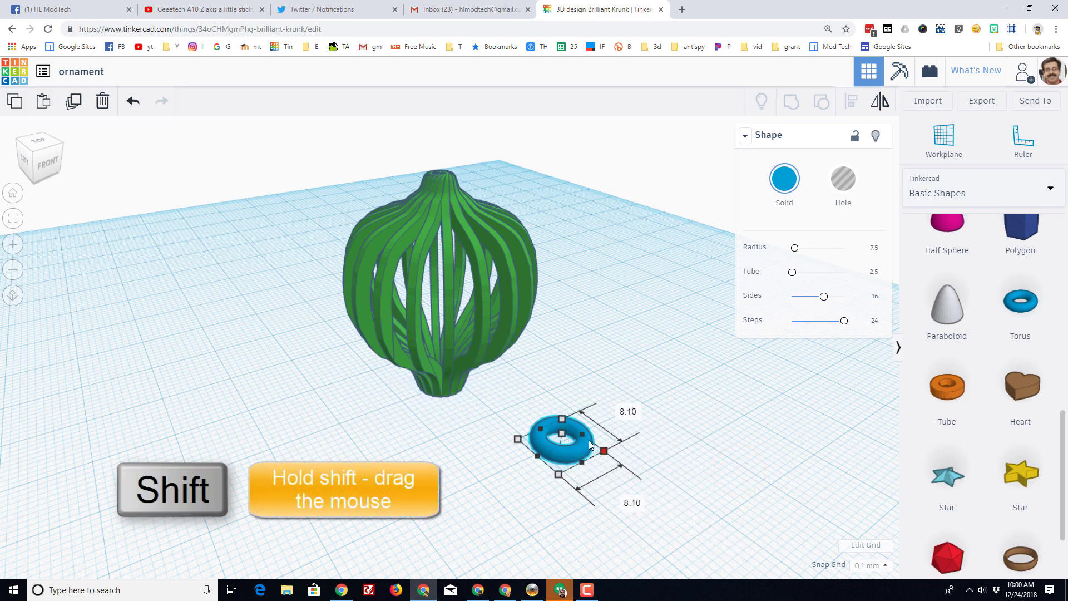
{"action": "left_click_drag", "start_coordinate": [588, 440], "coordinate": [569, 440], "text": "shift"}
{"action": "mouse_move", "coordinate": [531, 409]}
{"action": "left_mouse_down"}
{"action": "mouse_move", "coordinate": [536, 400]}
{"action": "mouse_move", "coordinate": [533, 420]}
{"action": "left_mouse_up"}
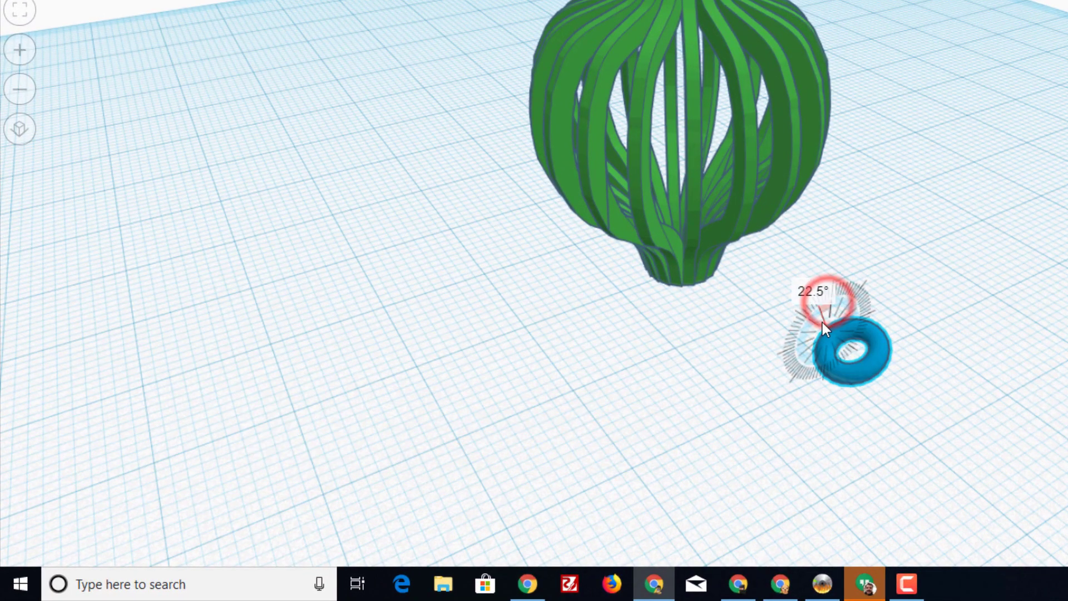
{"action": "left_click_drag", "start_coordinate": [822, 322], "coordinate": [813, 343]}
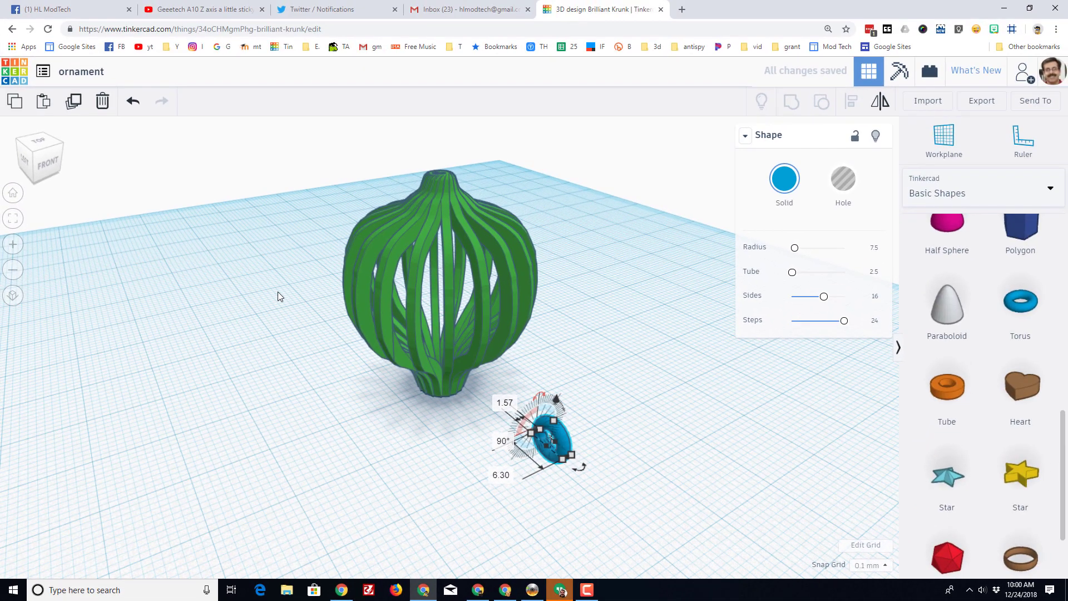
{"action": "left_click_drag", "start_coordinate": [278, 286], "coordinate": [602, 503]}
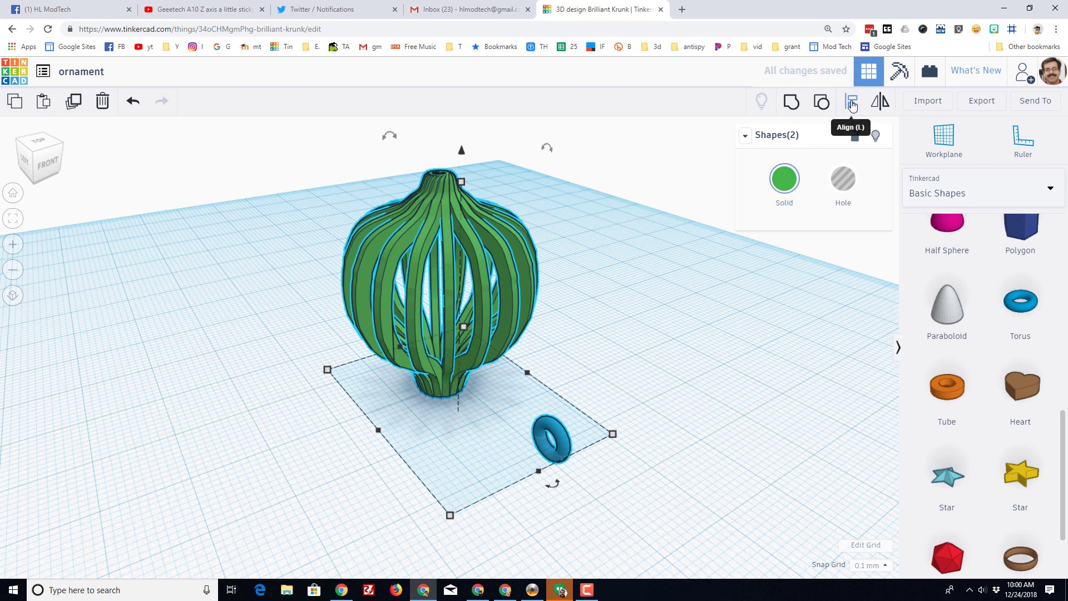
Step: Align the ornament and torus to centre on two axes
{"action": "left_click", "coordinate": [852, 106]}
{"action": "left_click", "coordinate": [357, 441]}
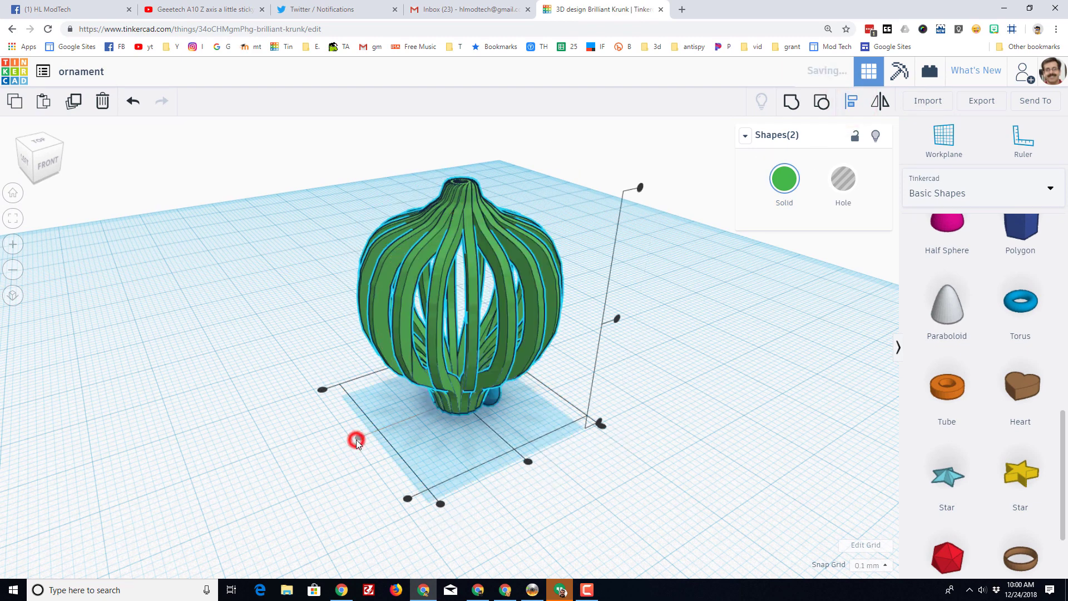
{"action": "left_click", "coordinate": [528, 461]}
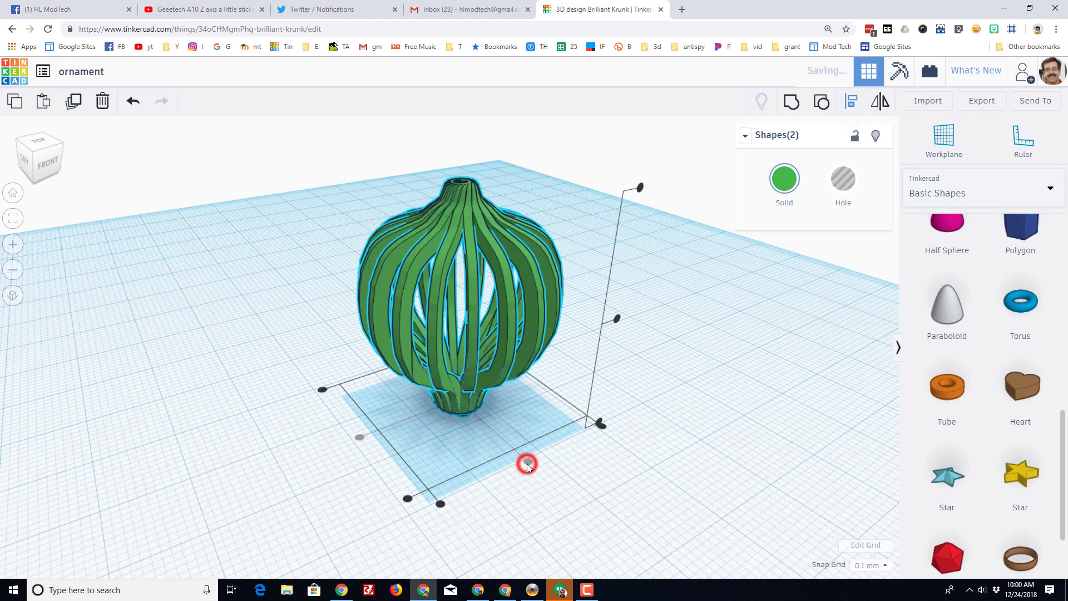
{"action": "left_click", "coordinate": [543, 383]}
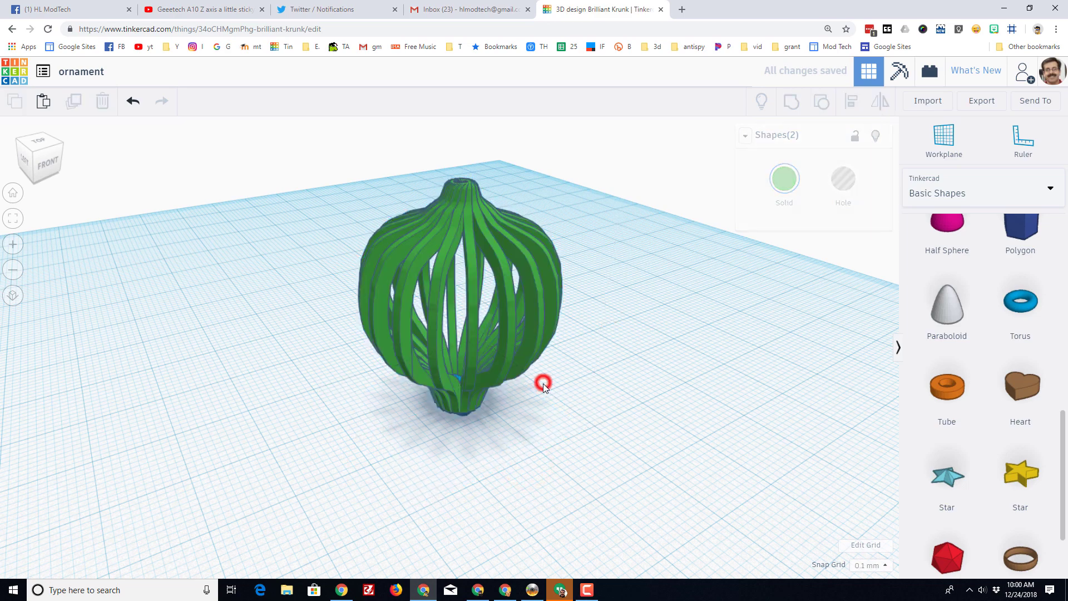
Step: Hide the ornament, raise the torus to the ornament's top height, then show everything again
{"action": "left_click", "coordinate": [485, 372]}
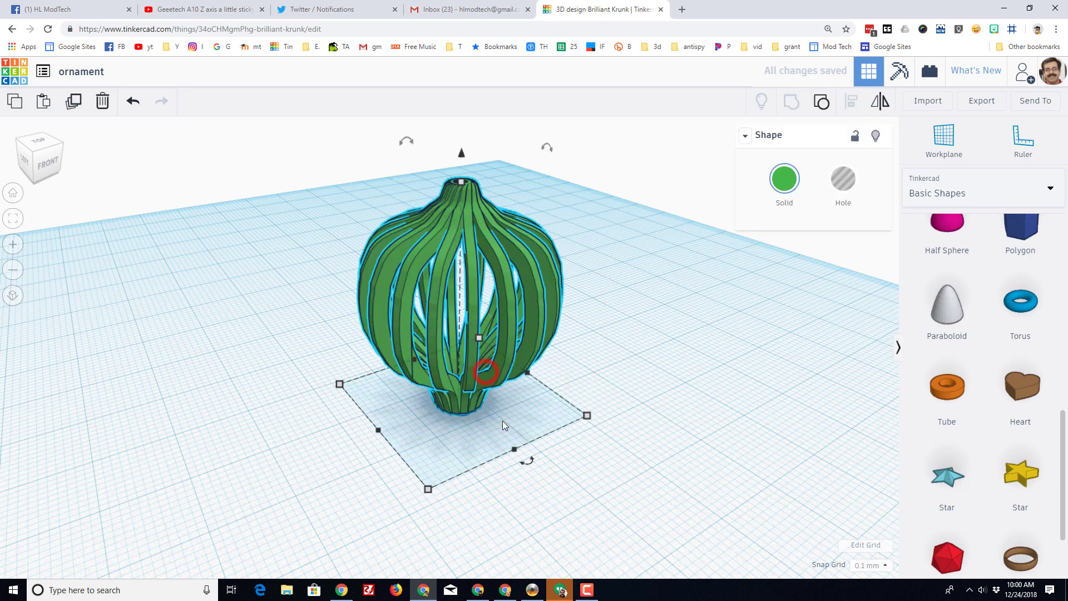
{"action": "left_click", "coordinate": [876, 136]}
{"action": "left_click", "coordinate": [464, 403]}
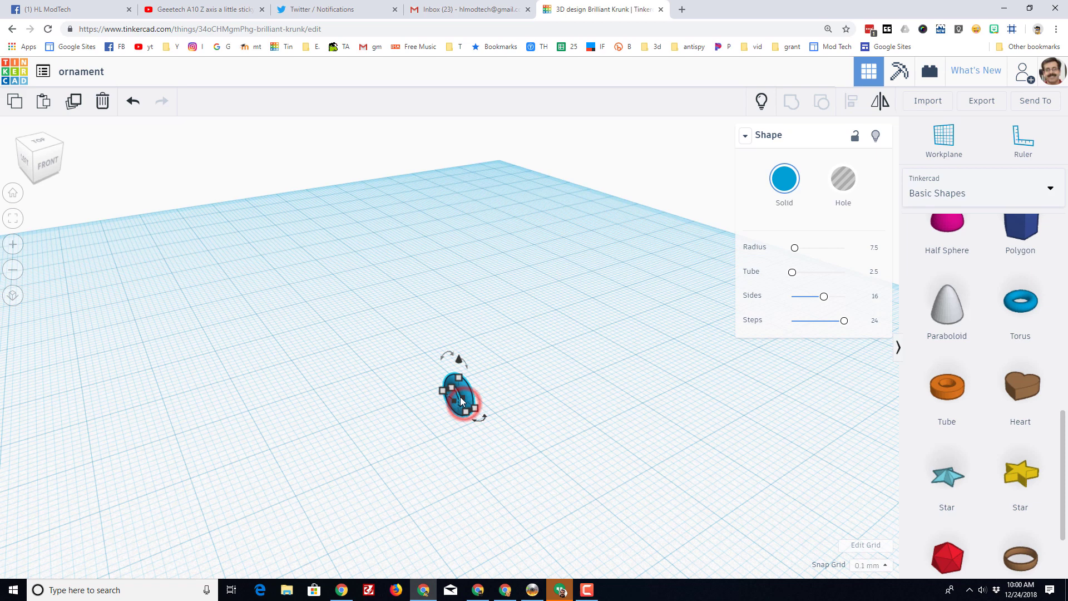
{"action": "left_click_drag", "start_coordinate": [459, 361], "coordinate": [456, 109]}
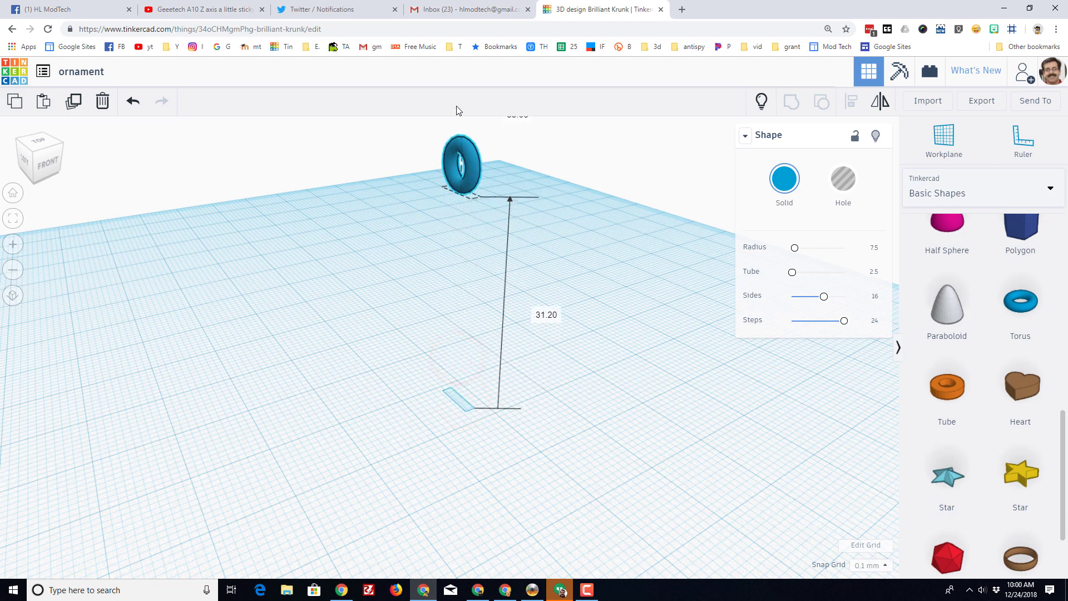
{"action": "left_click", "coordinate": [762, 103]}
Step: Slim the torus loop to 1.00 thick and align it centred on top of the ornament
{"action": "right_click_drag", "start_coordinate": [227, 427], "coordinate": [528, 250]}
{"action": "right_click_drag", "start_coordinate": [436, 238], "coordinate": [533, 236]}
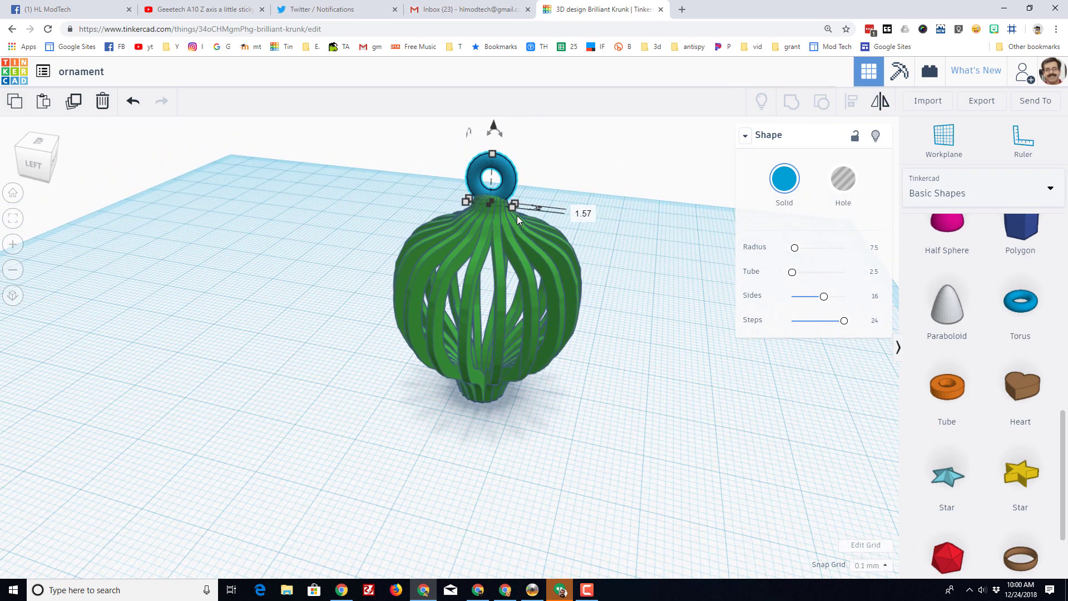
{"action": "left_click_drag", "start_coordinate": [512, 207], "coordinate": [495, 205]}
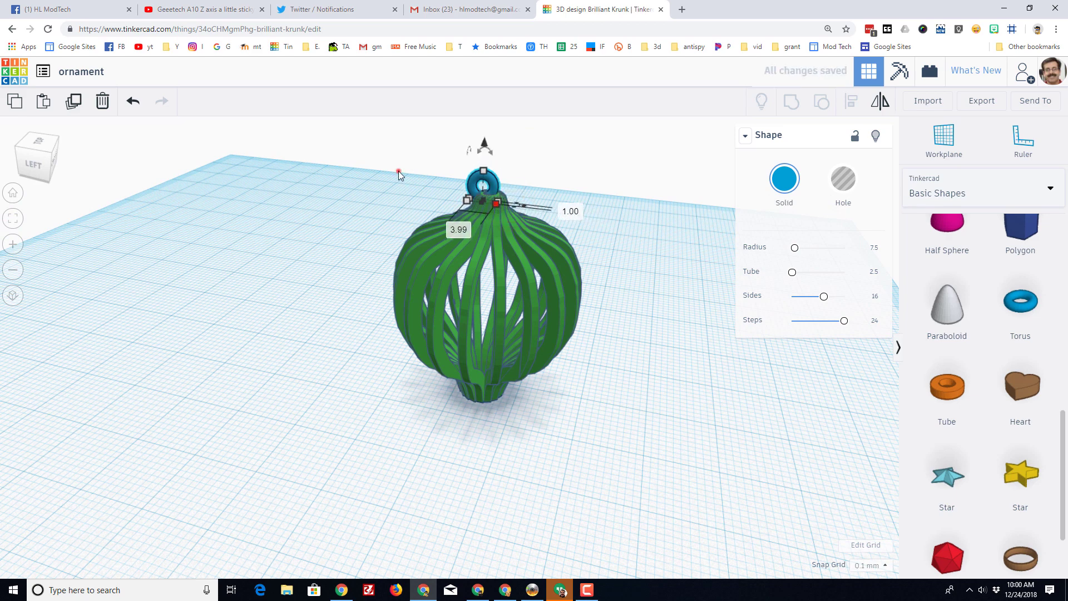
{"action": "left_click_drag", "start_coordinate": [399, 172], "coordinate": [711, 254]}
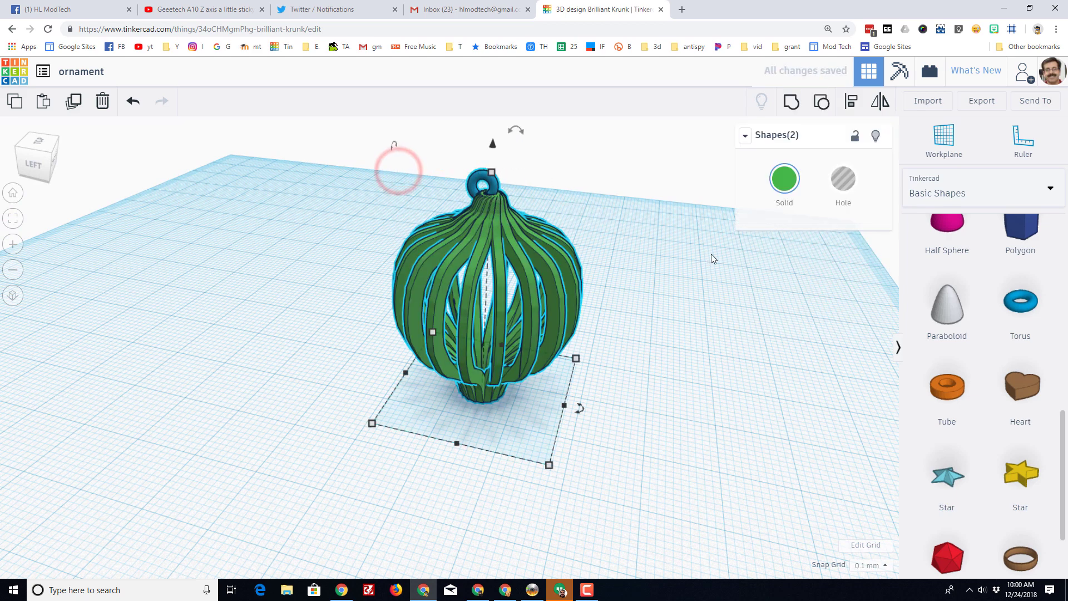
{"action": "left_click", "coordinate": [851, 102]}
{"action": "left_click", "coordinate": [449, 455]}
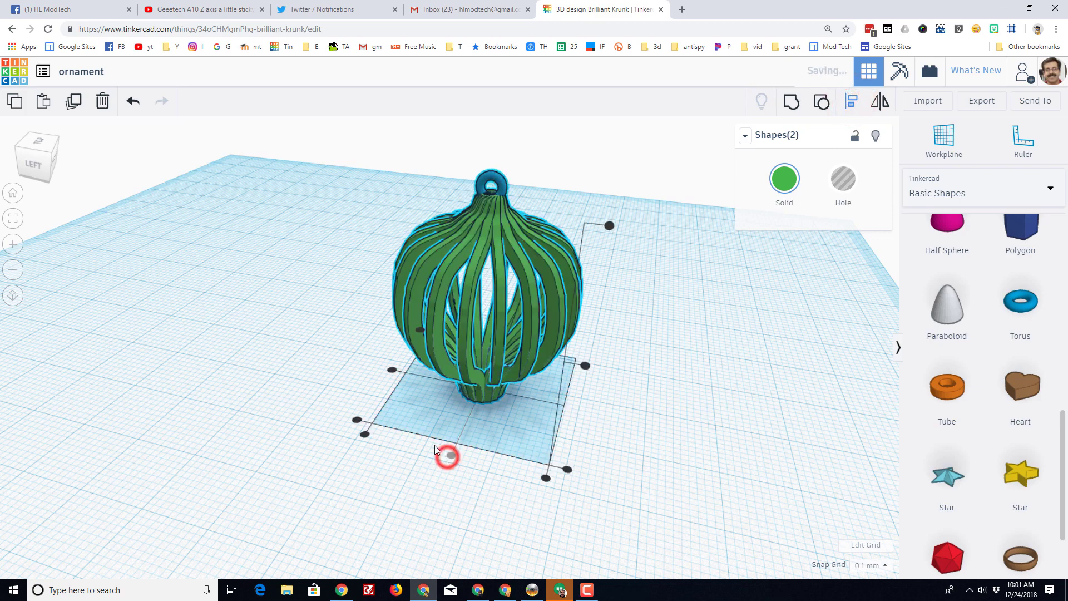
{"action": "left_click", "coordinate": [392, 370]}
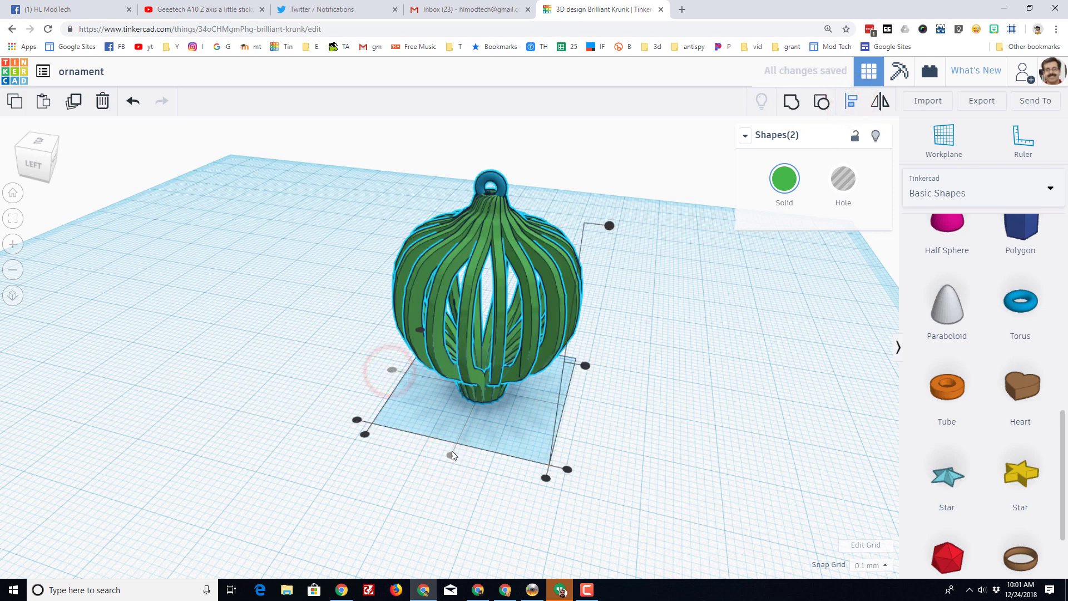
{"action": "left_click", "coordinate": [685, 358]}
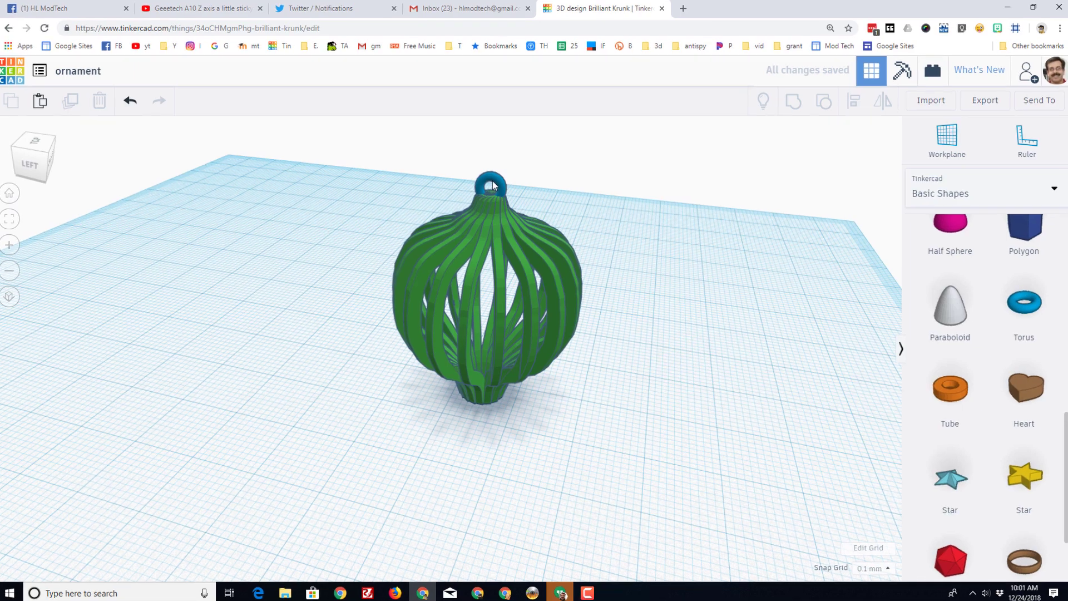
Step: Adjust the torus loop's elevation so it joins the ornament's top
{"action": "left_click", "coordinate": [479, 187]}
{"action": "left_click_drag", "start_coordinate": [480, 139], "coordinate": [472, 137]}
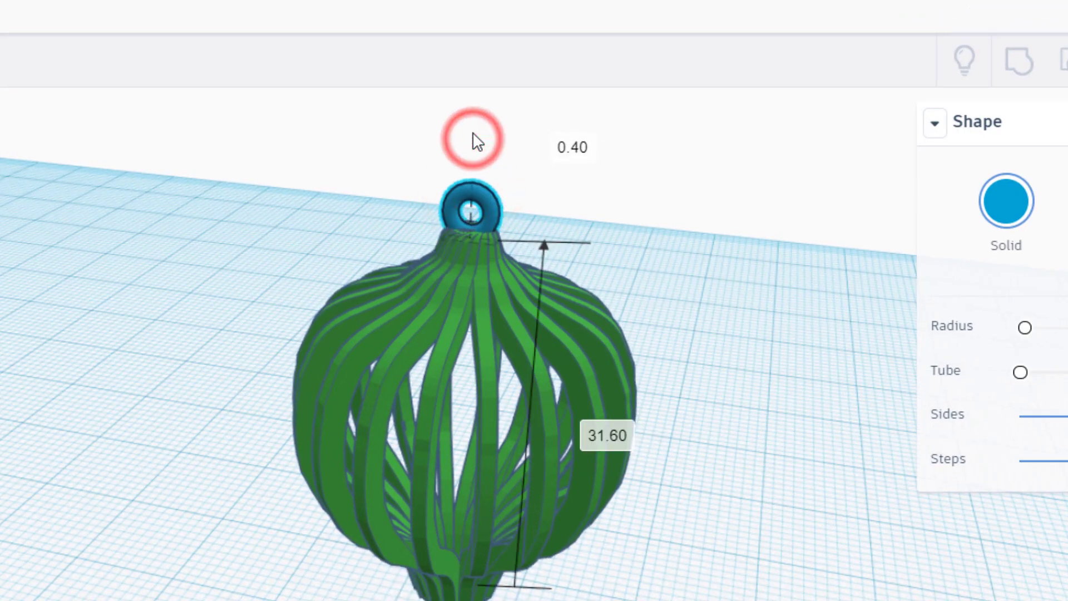
{"action": "key", "text": "Escape"}
Step: Orbit and zoom around the finished ornament to inspect it
{"action": "right_click_drag", "start_coordinate": [390, 445], "coordinate": [83, 598]}
{"action": "scroll", "coordinate": [534, 334], "scroll_direction": "up", "scroll_amount": 5}
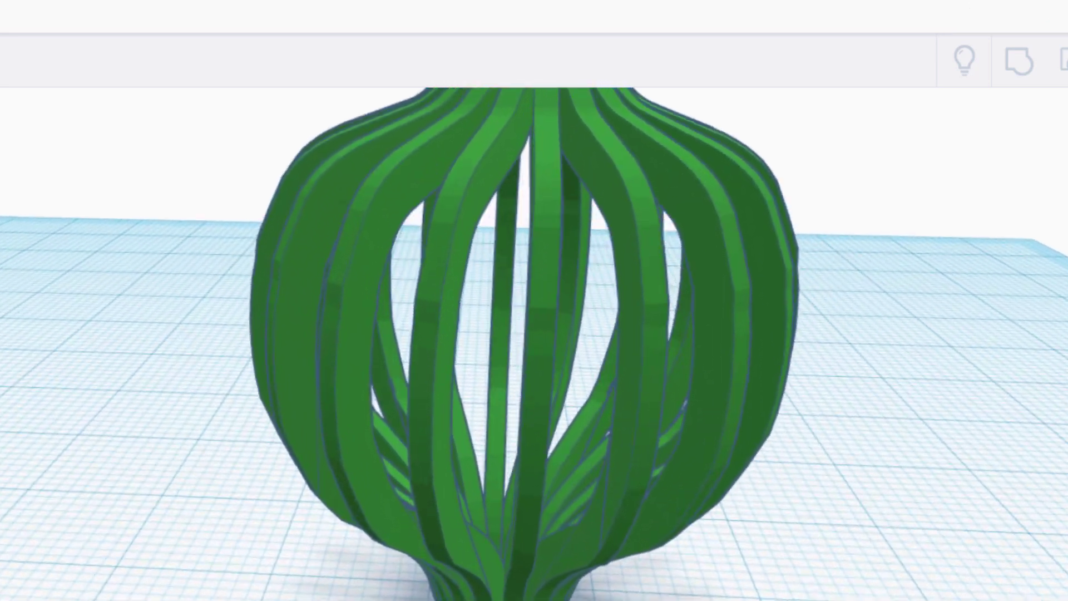
{"action": "right_click_drag", "start_coordinate": [640, 545], "coordinate": [563, 539]}
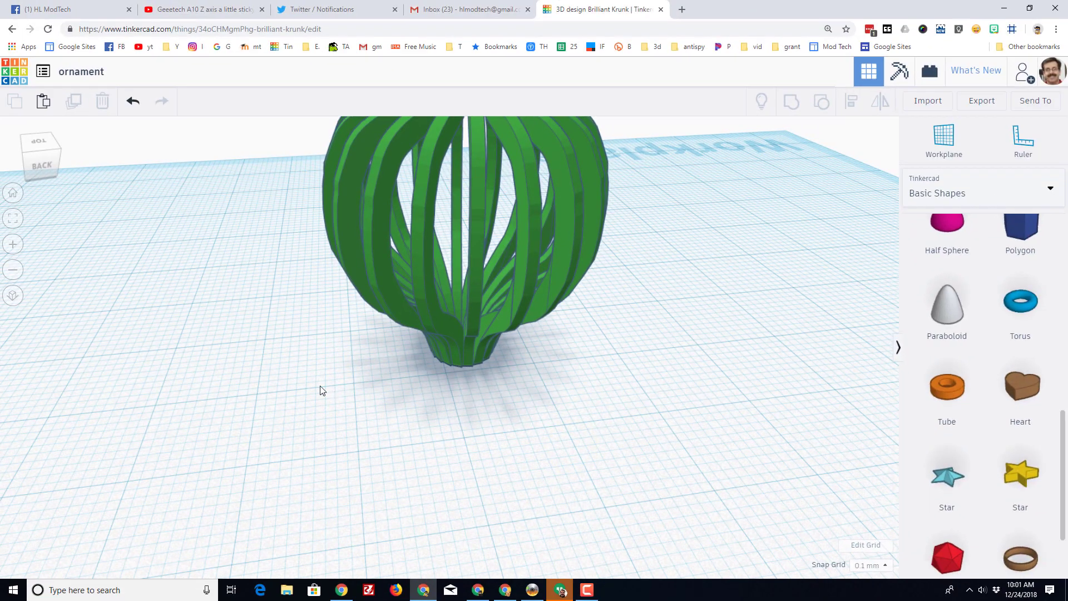
{"action": "right_click_drag", "start_coordinate": [321, 384], "coordinate": [381, 442]}
{"action": "scroll", "coordinate": [469, 448], "scroll_direction": "down", "scroll_amount": 3}
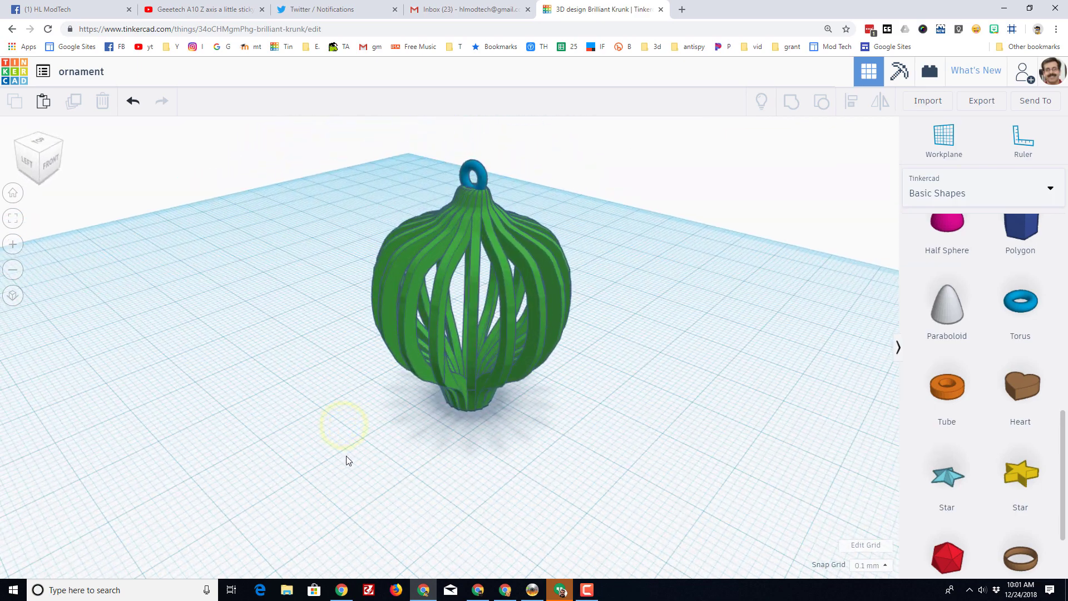
{"action": "right_click_drag", "start_coordinate": [239, 415], "coordinate": [312, 405]}
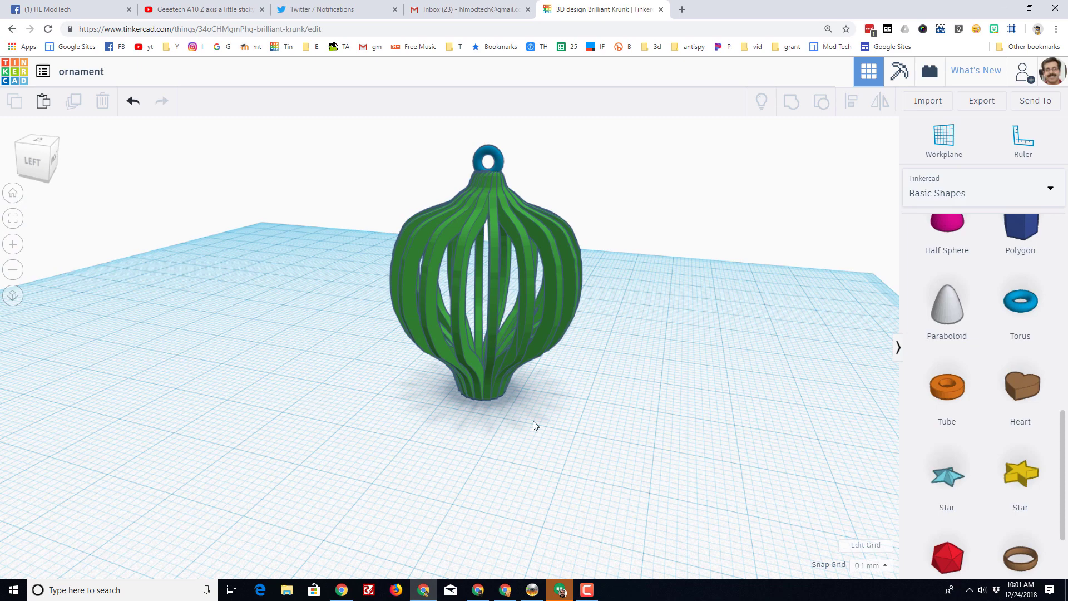
{"action": "right_click_drag", "start_coordinate": [533, 422], "coordinate": [475, 361]}
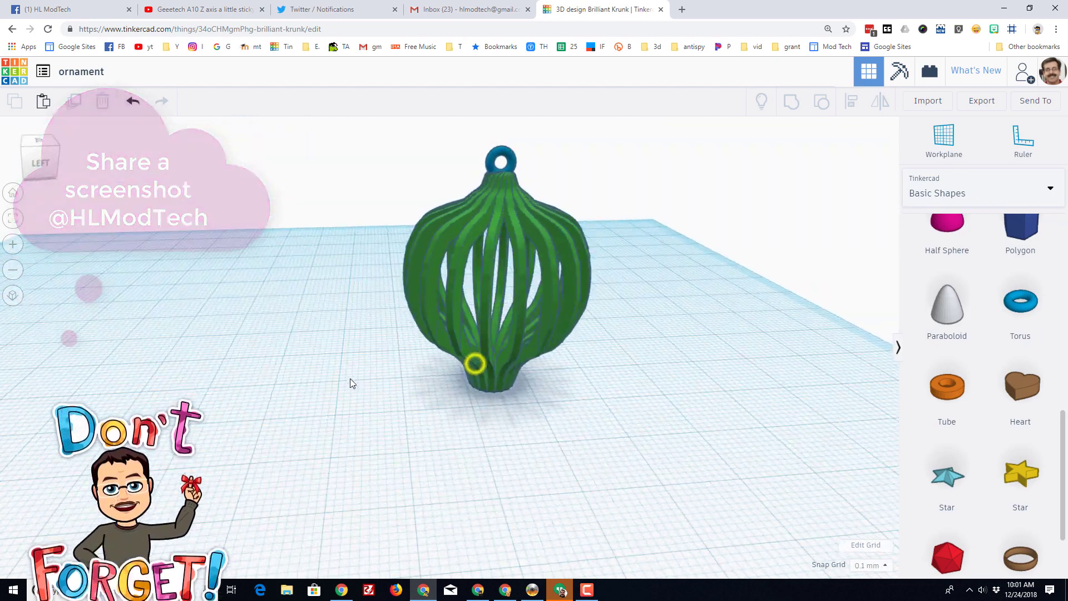
{"action": "right_click_drag", "start_coordinate": [350, 383], "coordinate": [324, 384]}
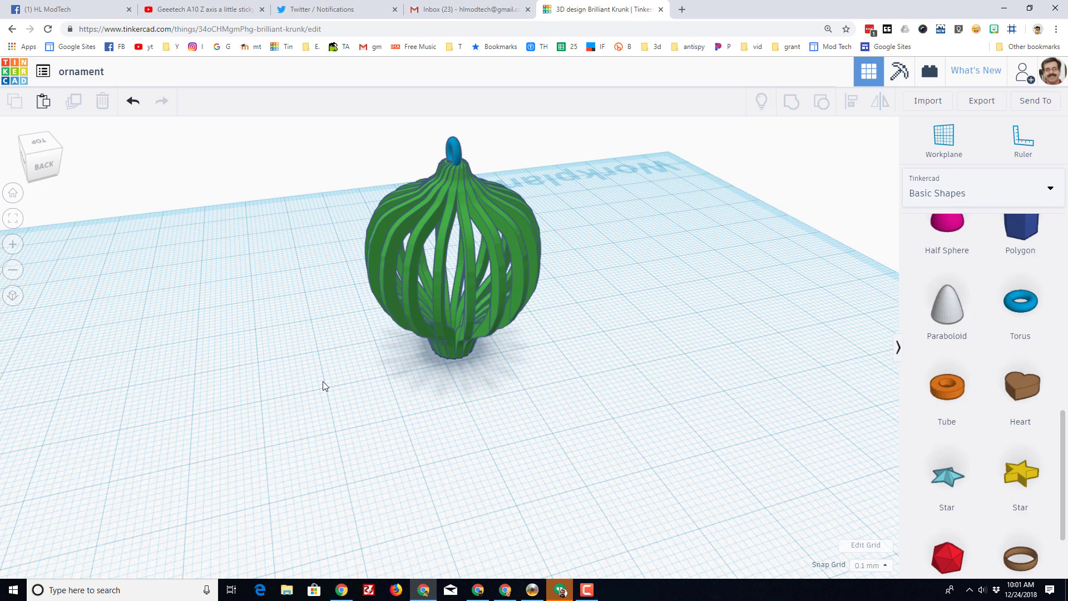